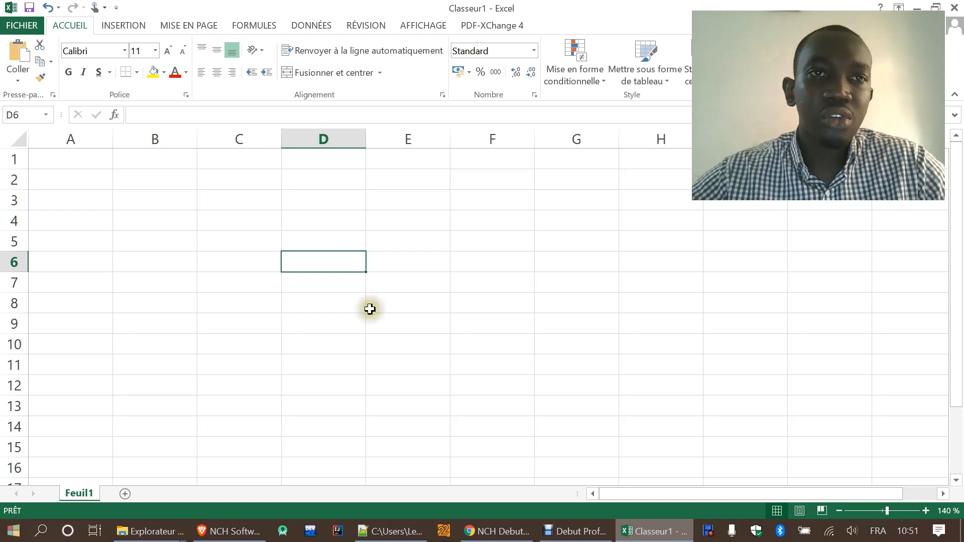
# Enter the table headers Produits, Quantites, Pu and Montant in cells B3 to E3
pyautogui.click(131, 205)
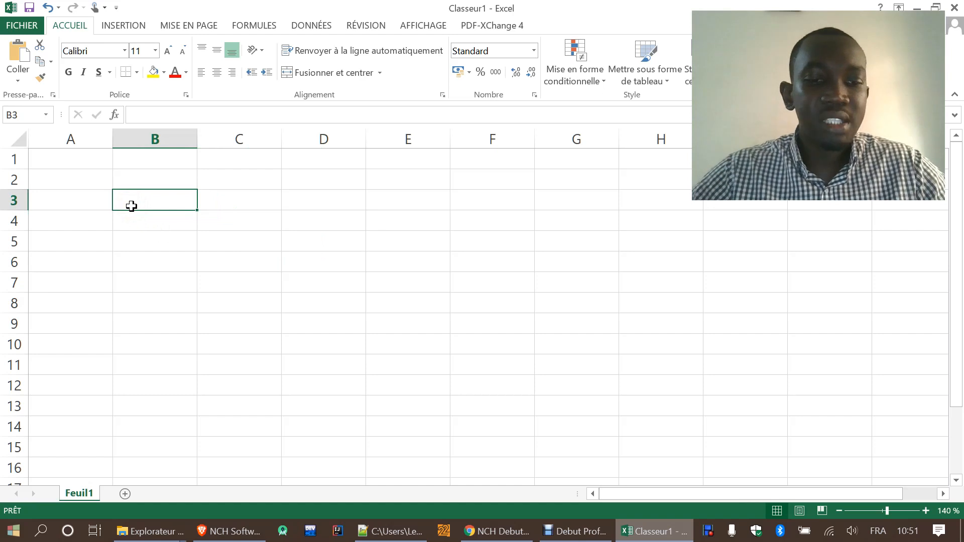
pyautogui.write('Produits')
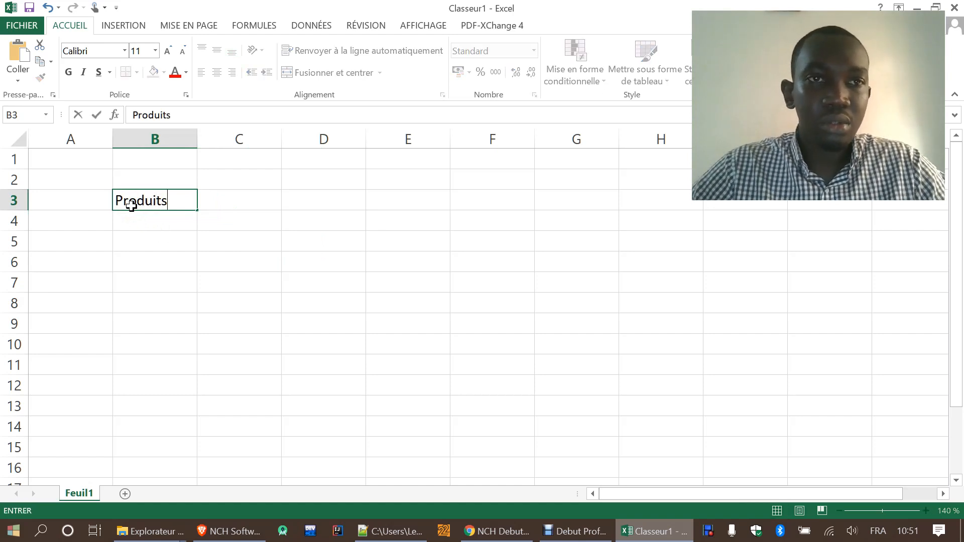
pyautogui.press('Tab')
pyautogui.write('Qua')
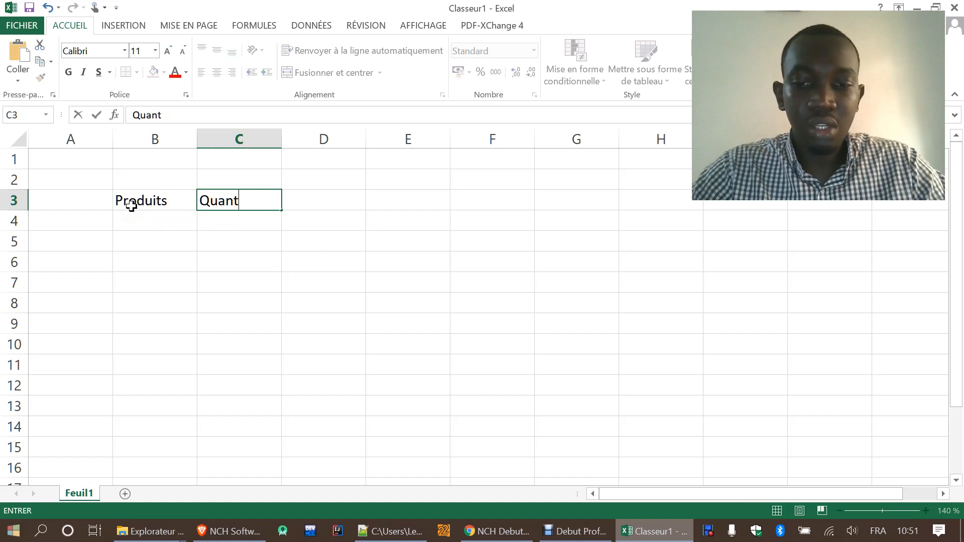
pyautogui.press('Tab')
pyautogui.write('Pu')
pyautogui.press('Tab')
pyautogui.write('Mon')
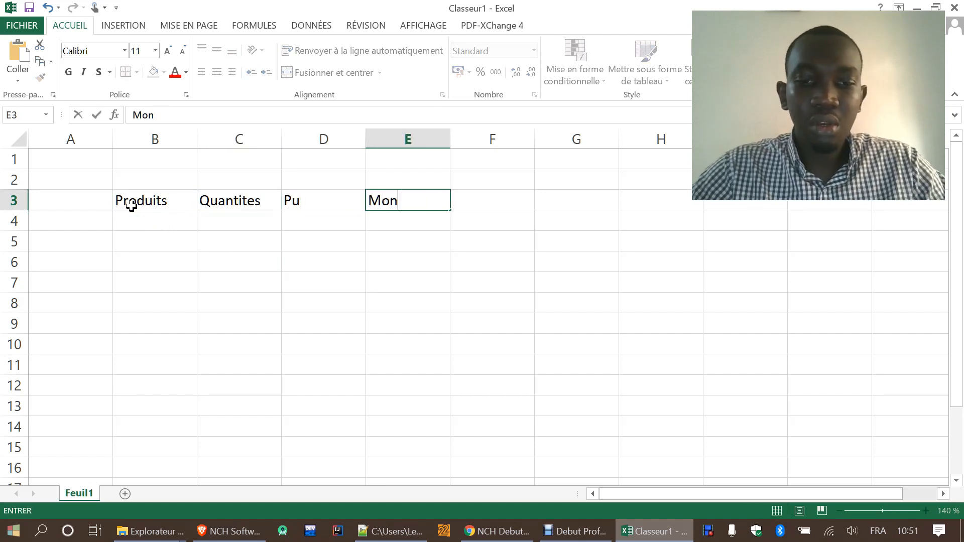
pyautogui.write('tant')
pyautogui.press('Return')
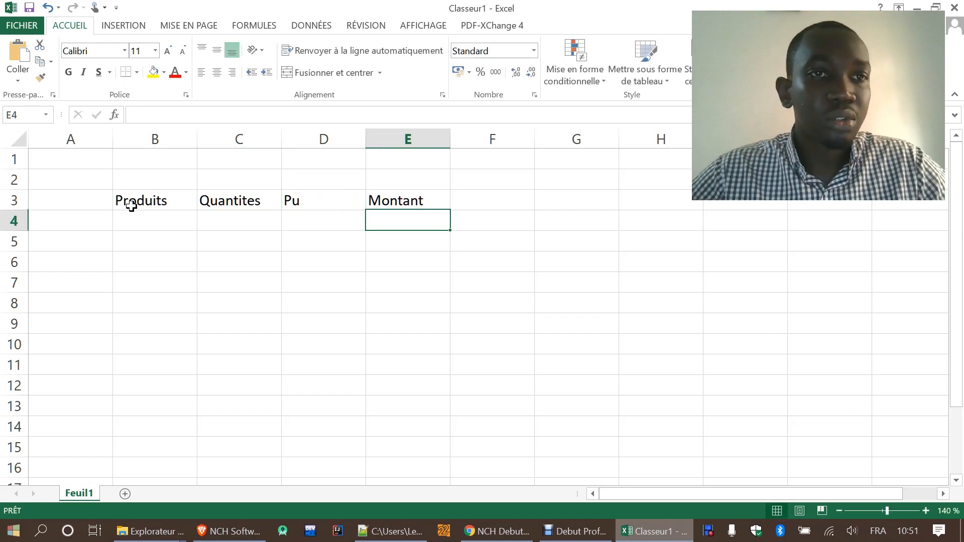
# List the products mangue, orange, banane, pomme and citron in cells B4 to B8 under Produits
pyautogui.press('Left')
pyautogui.press('Left')
pyautogui.press('Left')
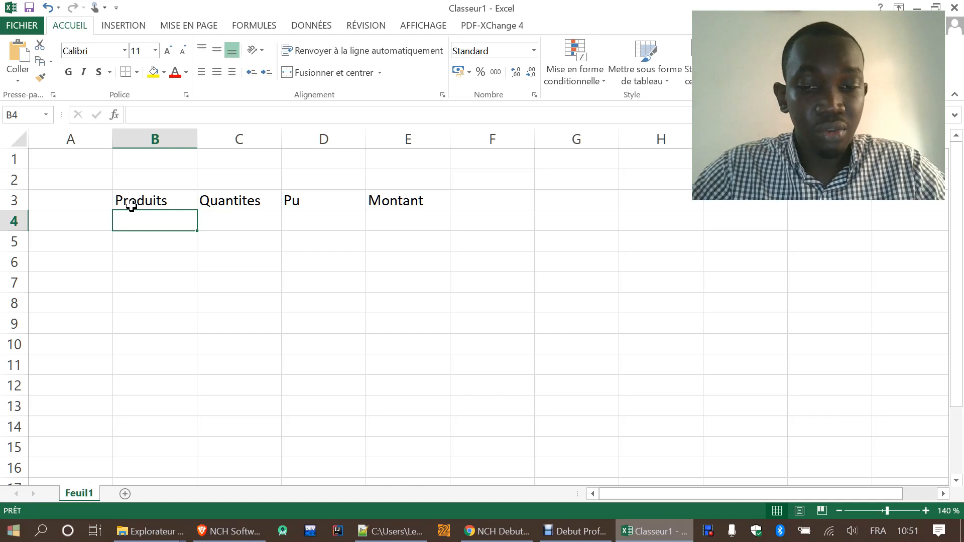
pyautogui.write('mangue')
pyautogui.press('Return')
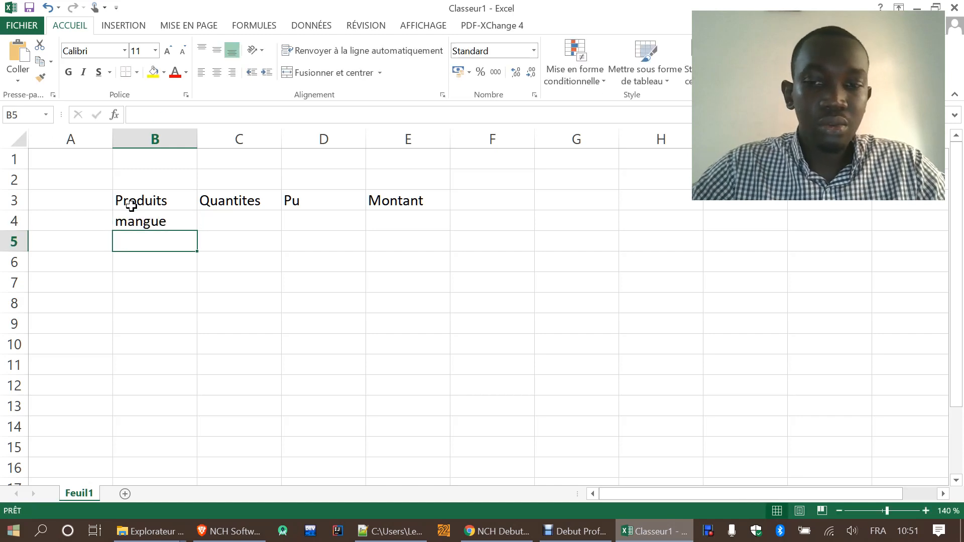
pyautogui.write('oran')
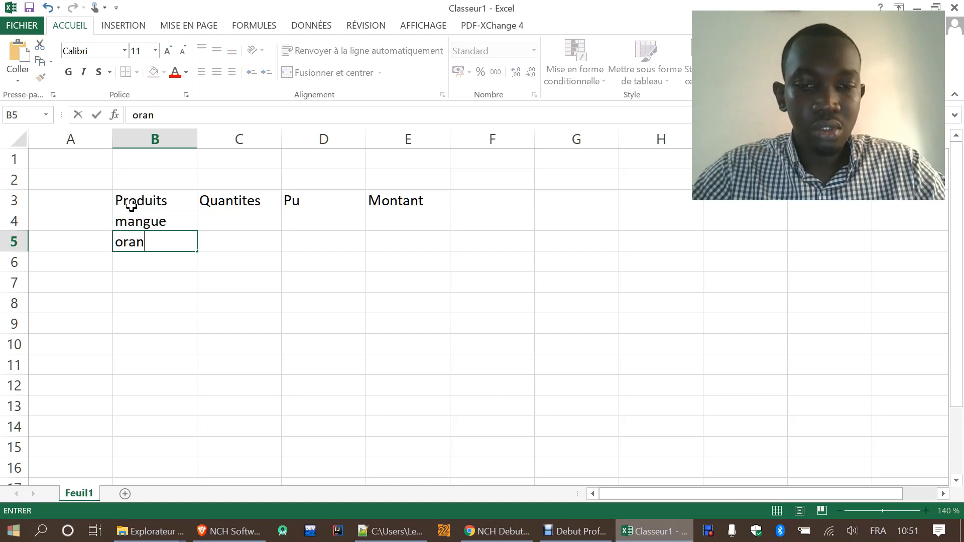
pyautogui.write('ge')
pyautogui.press('Return')
pyautogui.write('banane')
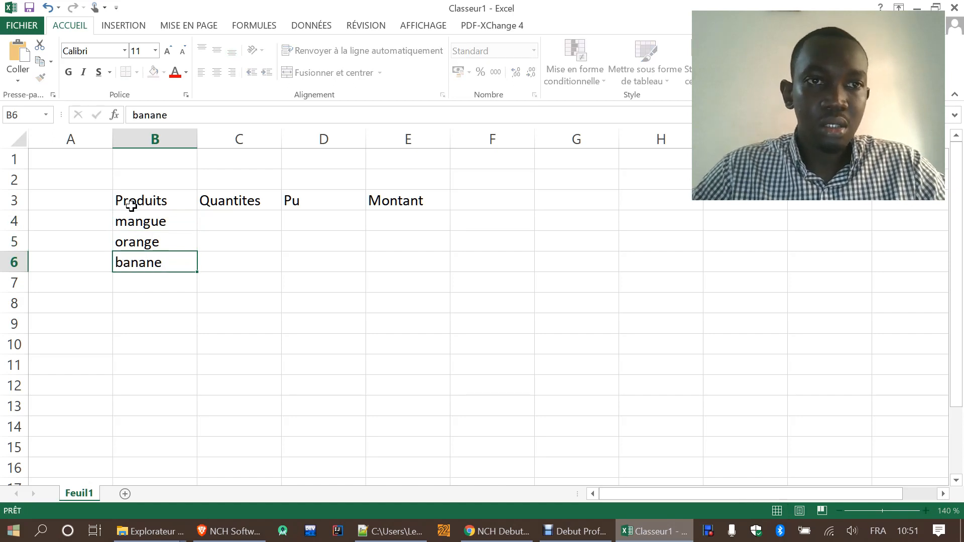
pyautogui.press('Return')
pyautogui.write('po')
pyautogui.press('Return')
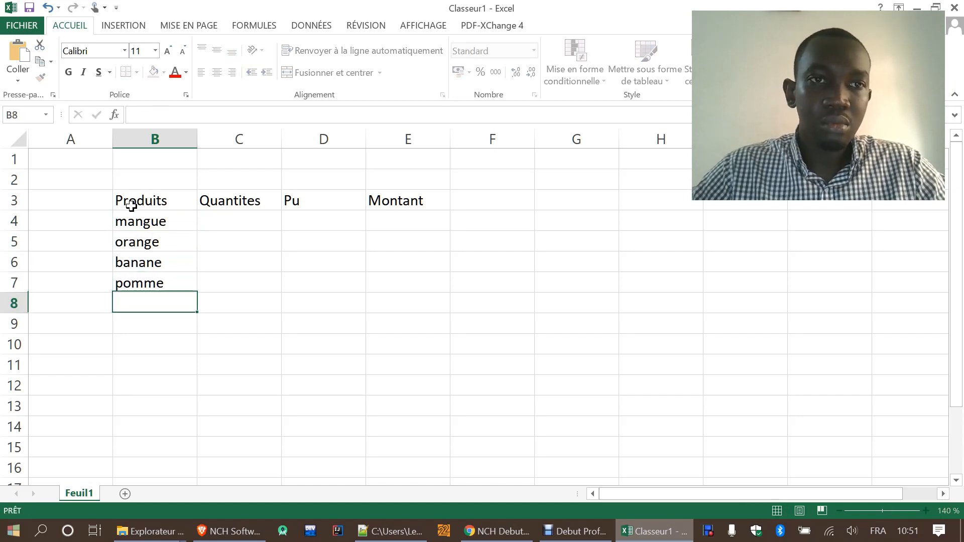
pyautogui.write('ci')
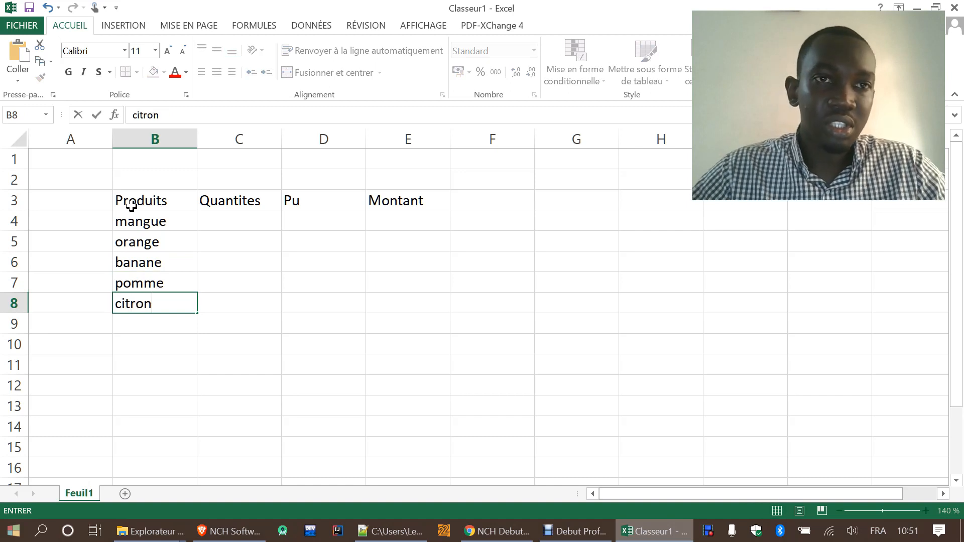
pyautogui.write('tron')
# Fill the Quantites column from C4 to C8 with 12, 11, 6, 3 and 22
pyautogui.click(232, 234)
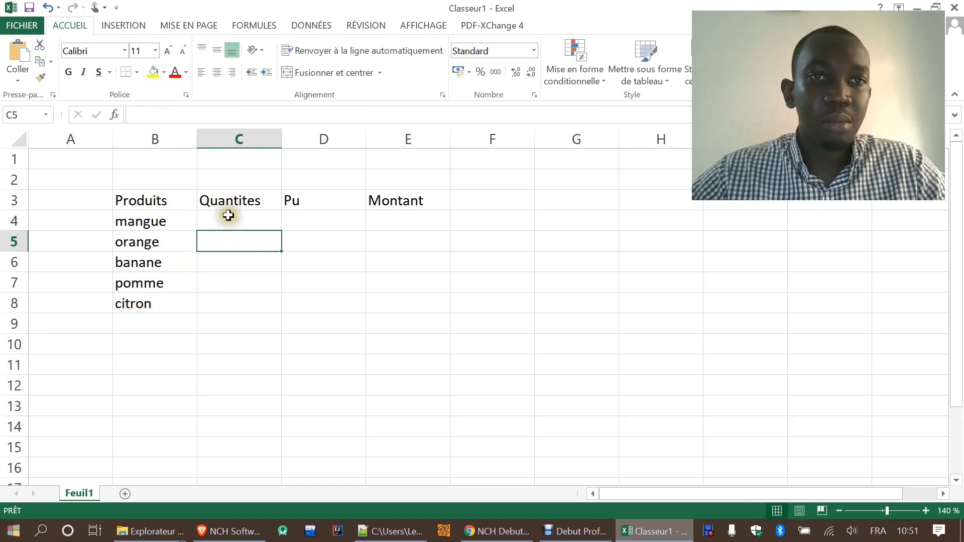
pyautogui.click(227, 221)
pyautogui.write('12')
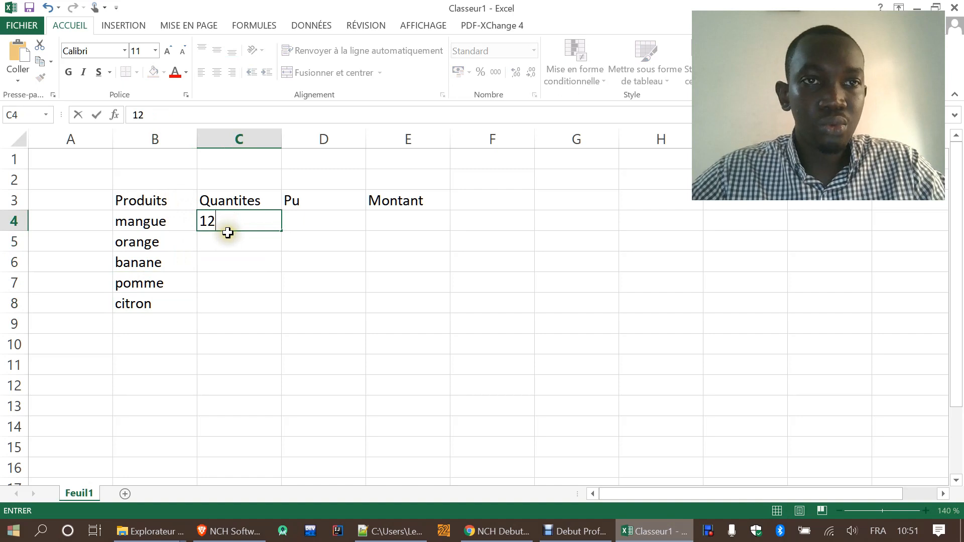
pyautogui.click(228, 244)
pyautogui.write('11')
pyautogui.click(228, 261)
pyautogui.write('6')
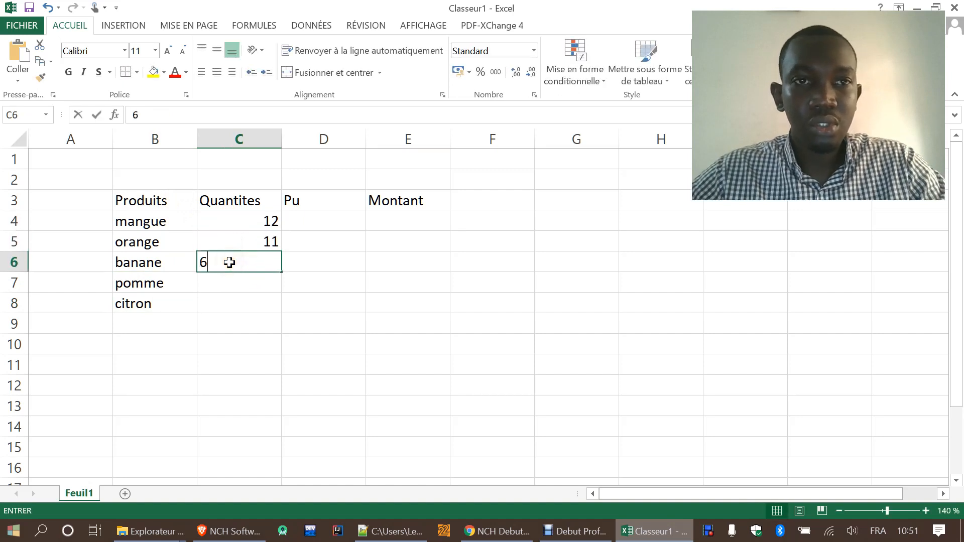
pyautogui.click(229, 284)
pyautogui.write('3')
pyautogui.click(229, 303)
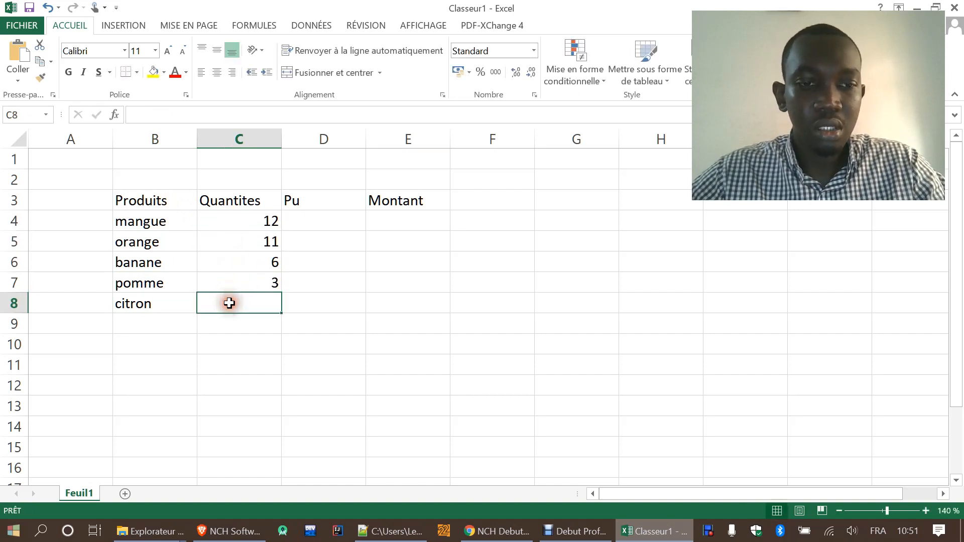
pyautogui.write('22')
# Fill the Pu column from D4 to D8 with 1200, 500, 350, 150 and 200
pyautogui.click(315, 220)
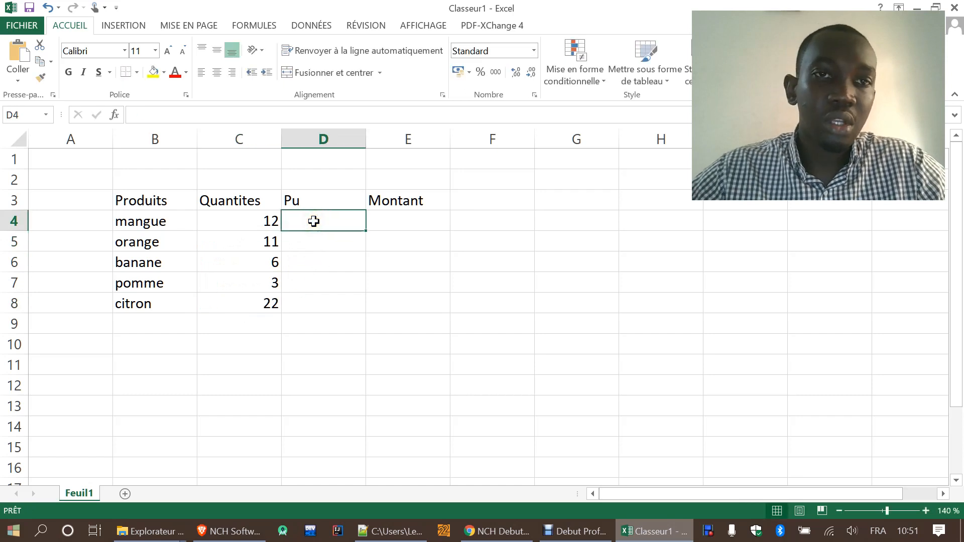
pyautogui.write('1200')
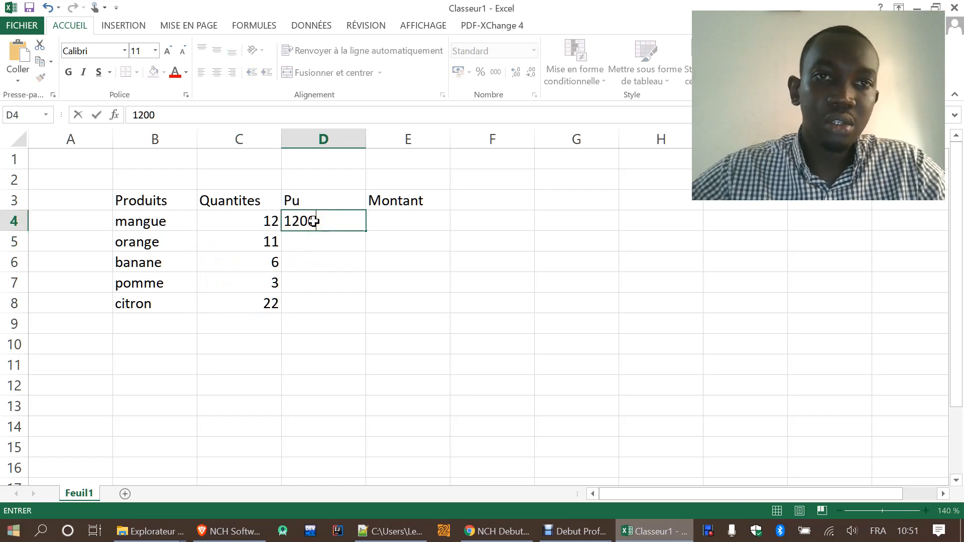
pyautogui.click(307, 240)
pyautogui.write('500')
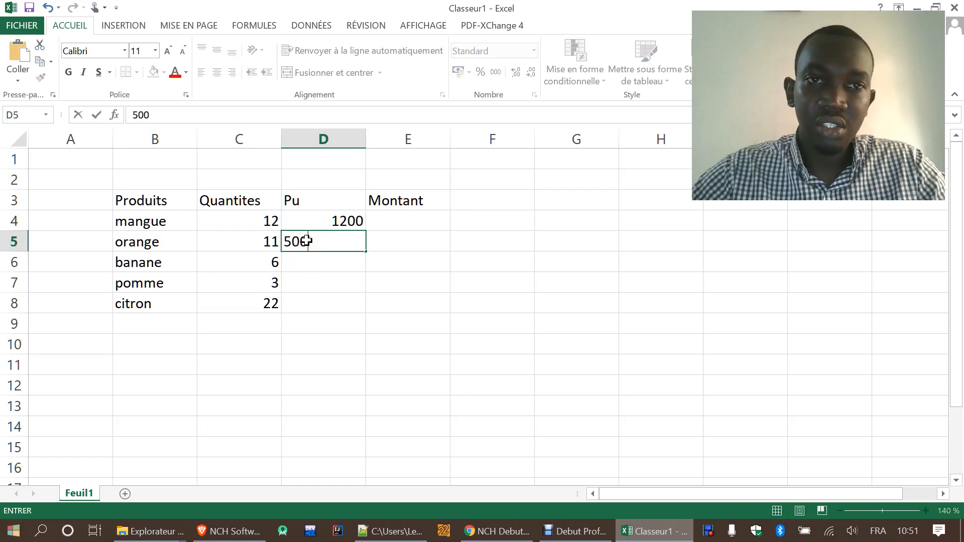
pyautogui.click(318, 263)
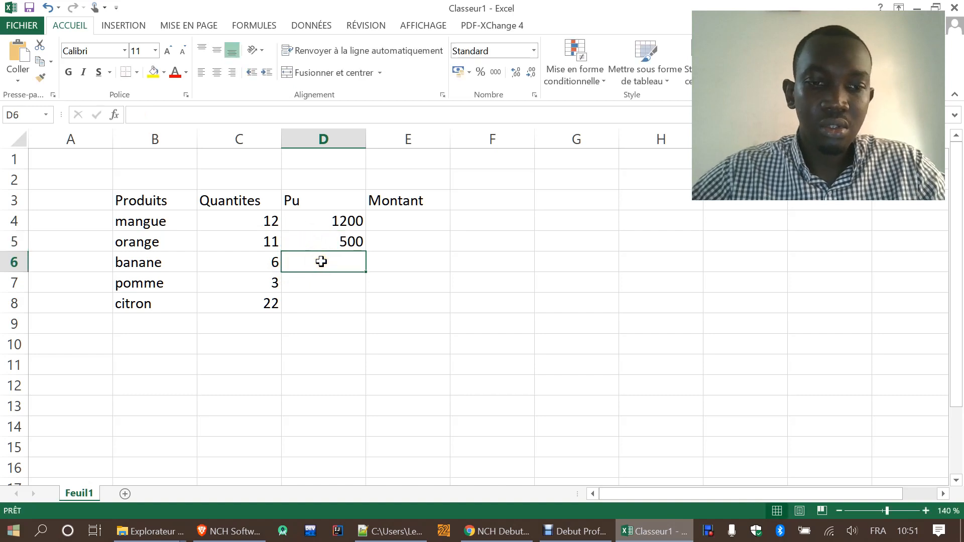
pyautogui.write('350')
pyautogui.click(321, 284)
pyautogui.write('150')
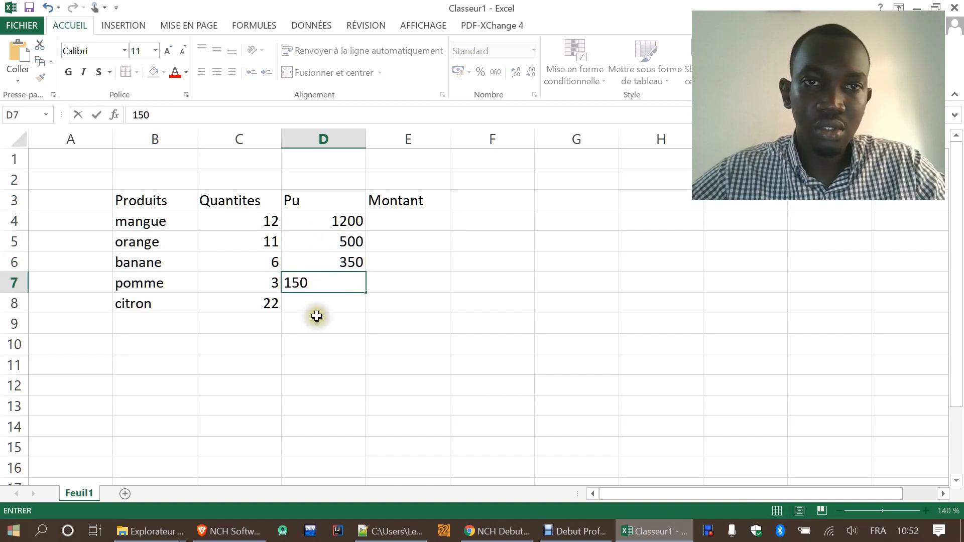
pyautogui.click(316, 303)
pyautogui.write('200')
# Apply all borders to the table range B3:E8
pyautogui.moveTo(145, 201); pyautogui.dragTo(440, 301)
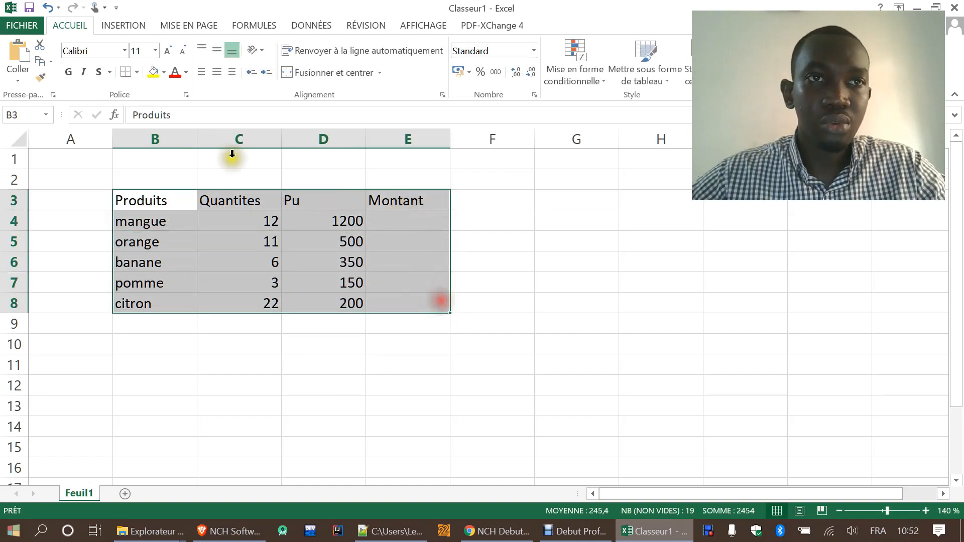
pyautogui.click(136, 73)
pyautogui.click(149, 198)
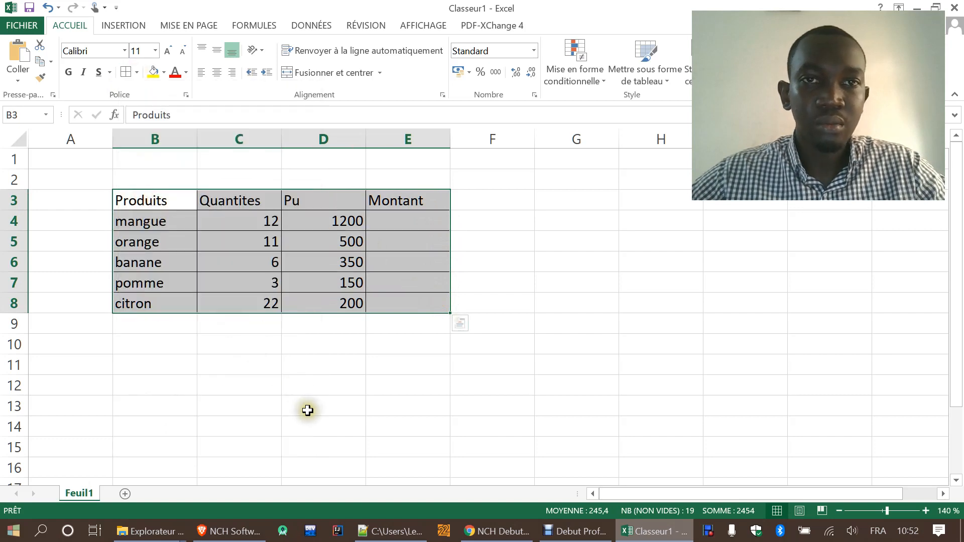
pyautogui.click(308, 410)
# Add a TOTAL label in B9 and apply all borders to the row B9:E9
pyautogui.moveTo(157, 326)
pyautogui.mouseDown()
pyautogui.moveTo(405, 326)
pyautogui.moveTo(167, 327)
pyautogui.mouseUp()
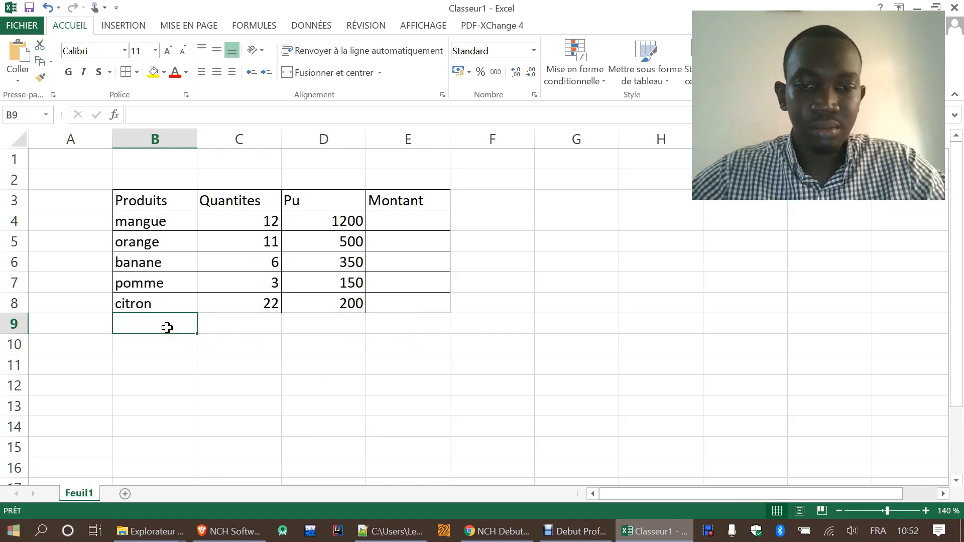
pyautogui.write('TOTAL')
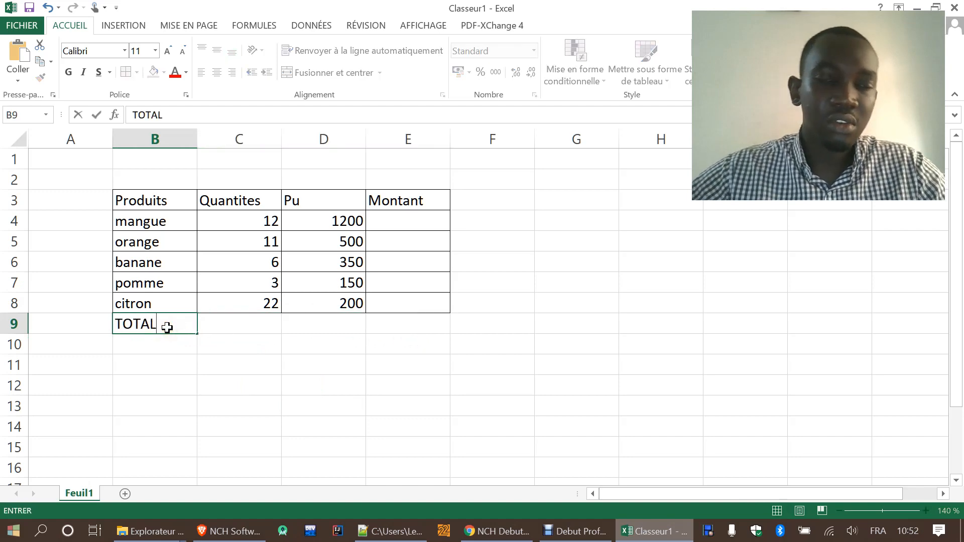
pyautogui.click(162, 359)
pyautogui.moveTo(151, 327); pyautogui.dragTo(423, 331)
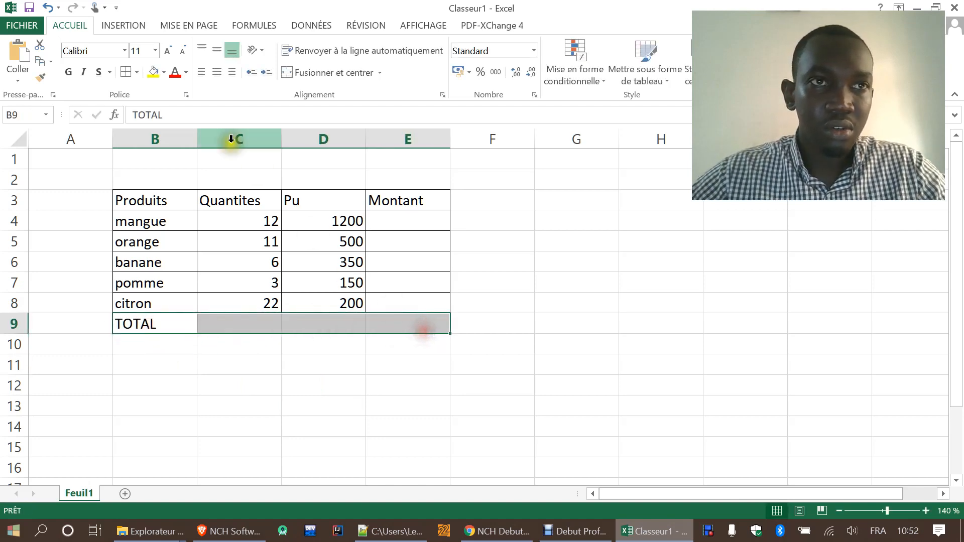
pyautogui.click(125, 72)
pyautogui.click(309, 385)
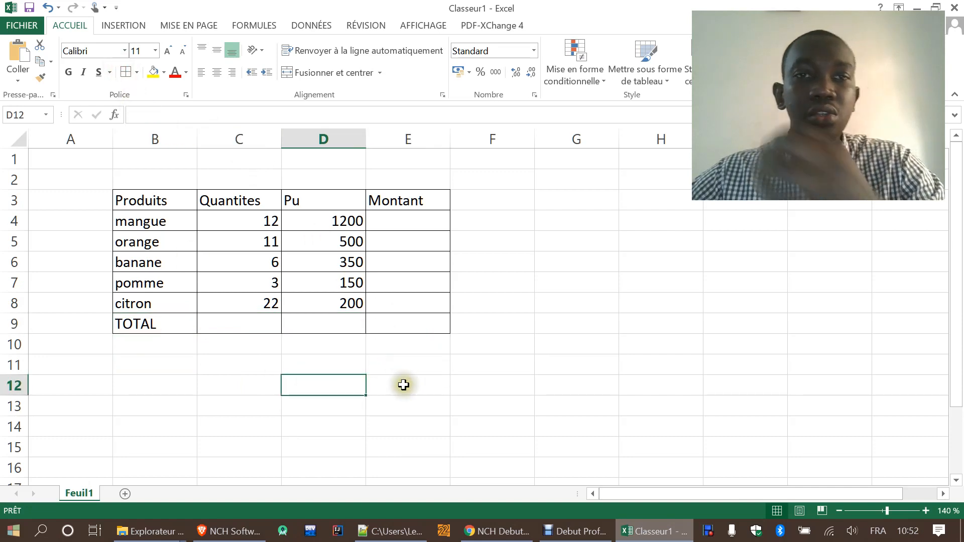
pyautogui.click(388, 224)
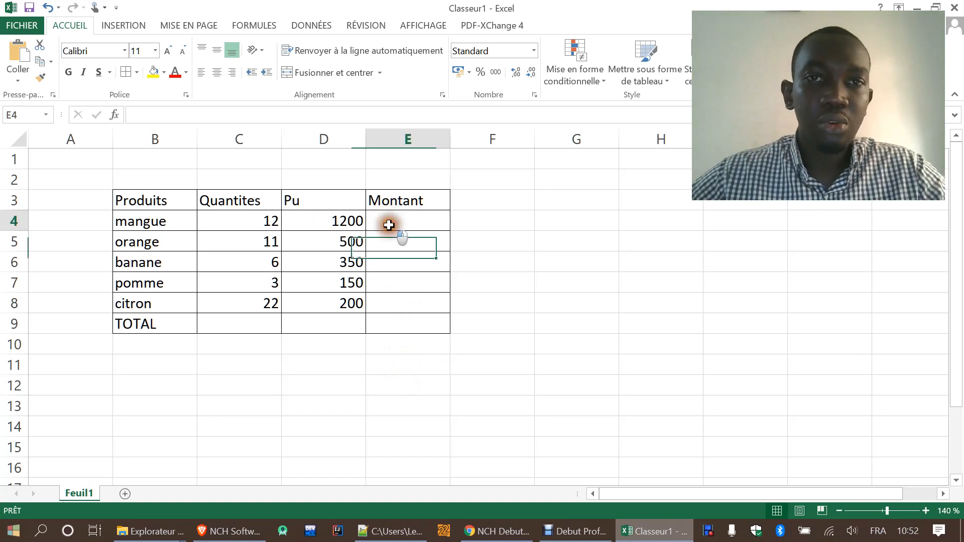
pyautogui.click(328, 225)
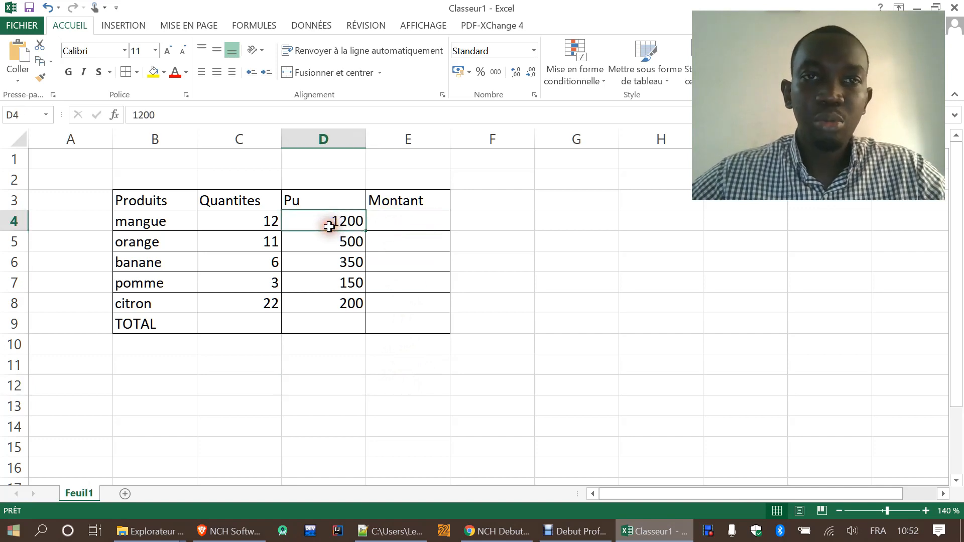
pyautogui.click(255, 220)
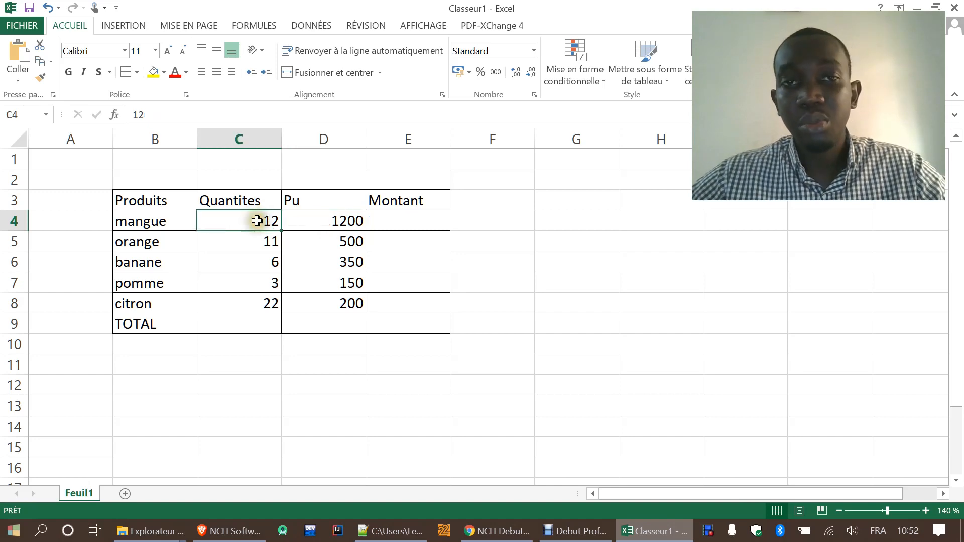
# Start inserting a function in the mangue row's Montant cell E4
pyautogui.click(417, 221)
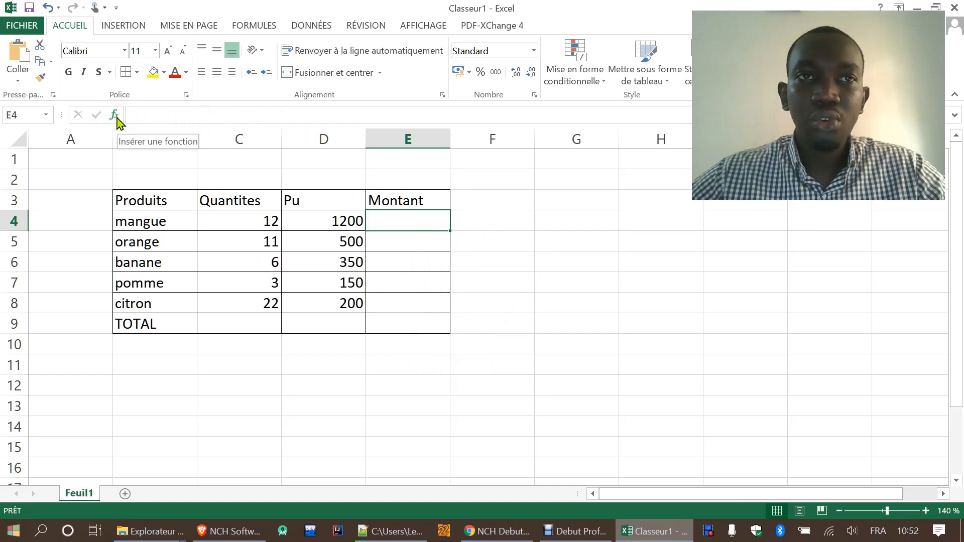
pyautogui.click(255, 26)
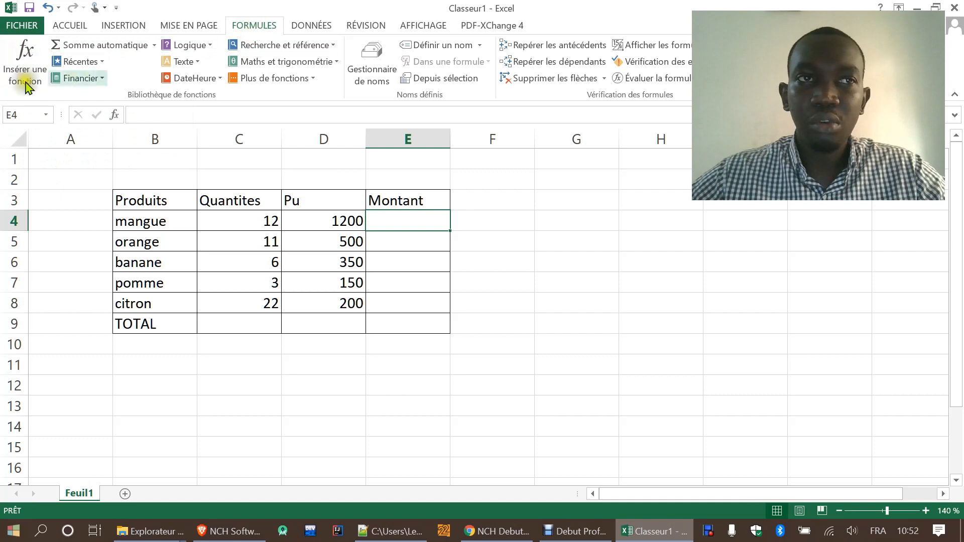
pyautogui.click(70, 25)
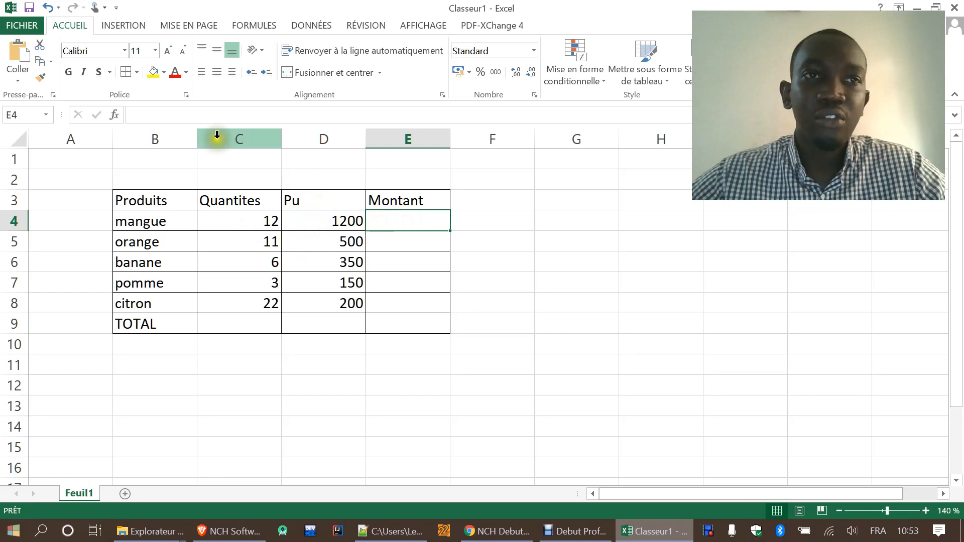
pyautogui.click(115, 117)
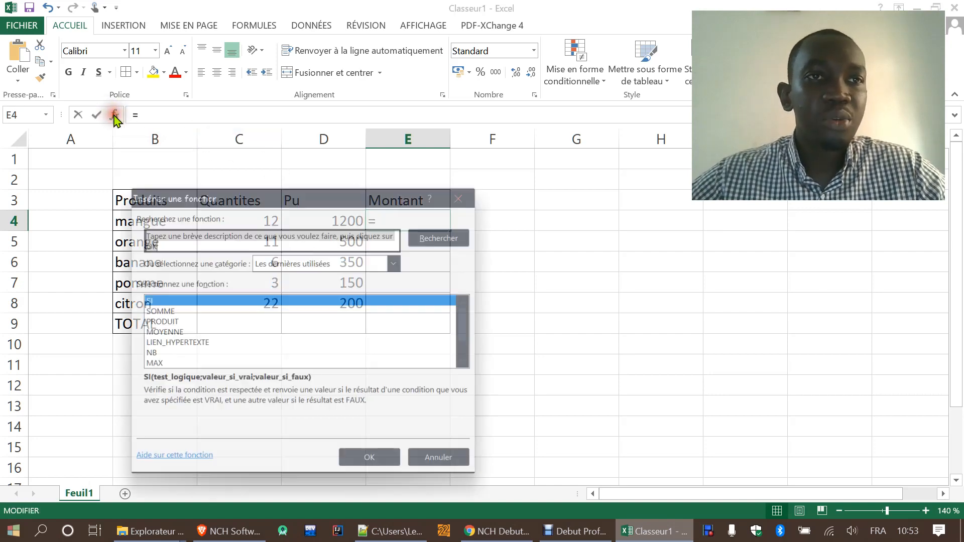
pyautogui.moveTo(155, 135); pyautogui.dragTo(324, 93)
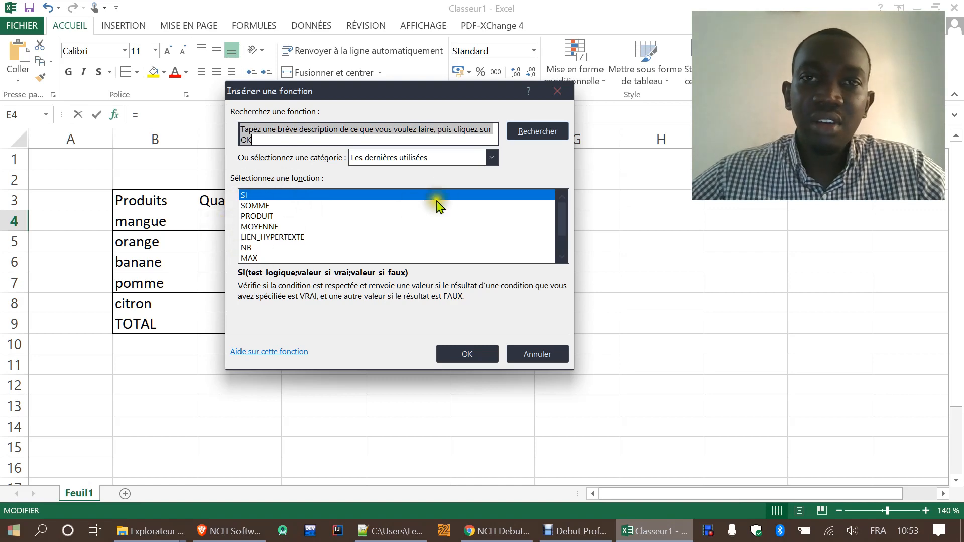
# Browse the Finances and Statistiques function categories, and set the category to Tous
pyautogui.click(491, 157)
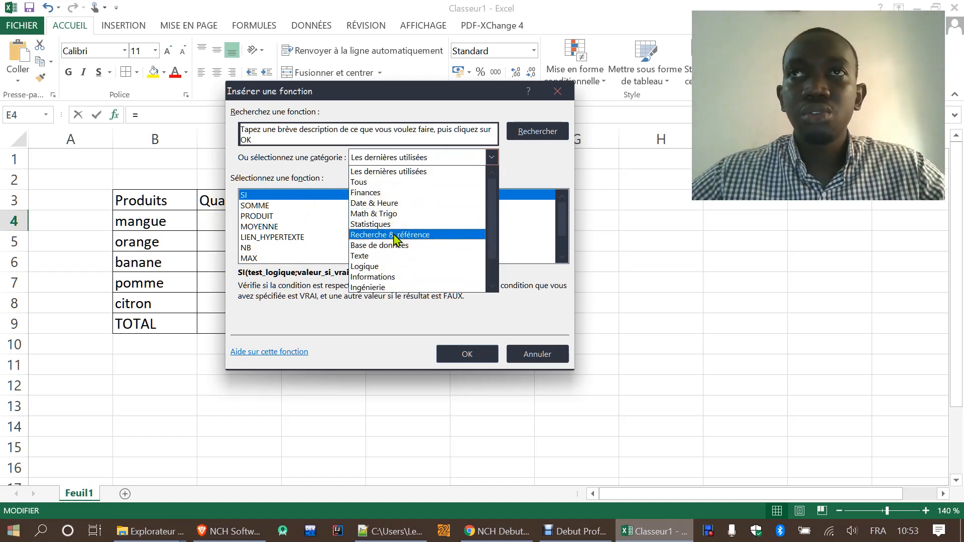
pyautogui.click(388, 193)
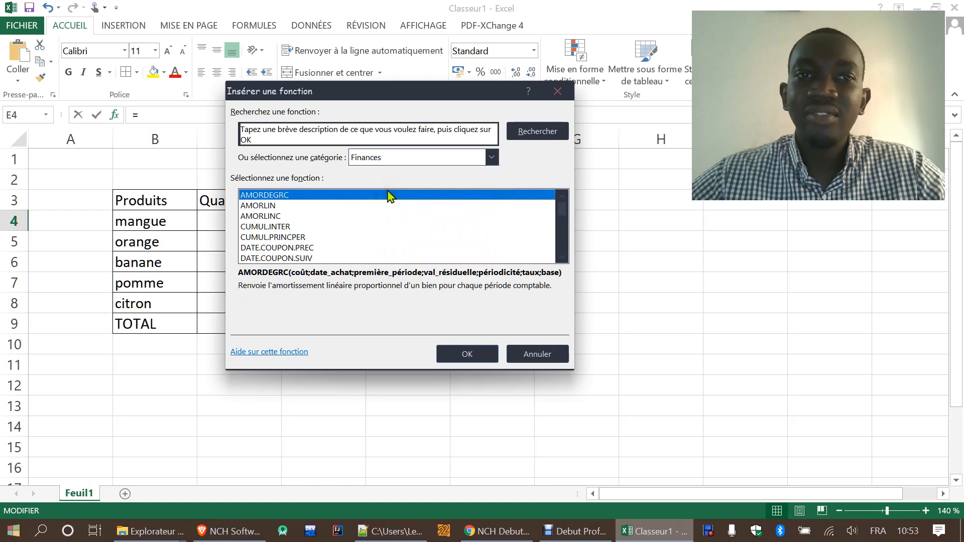
pyautogui.click(491, 157)
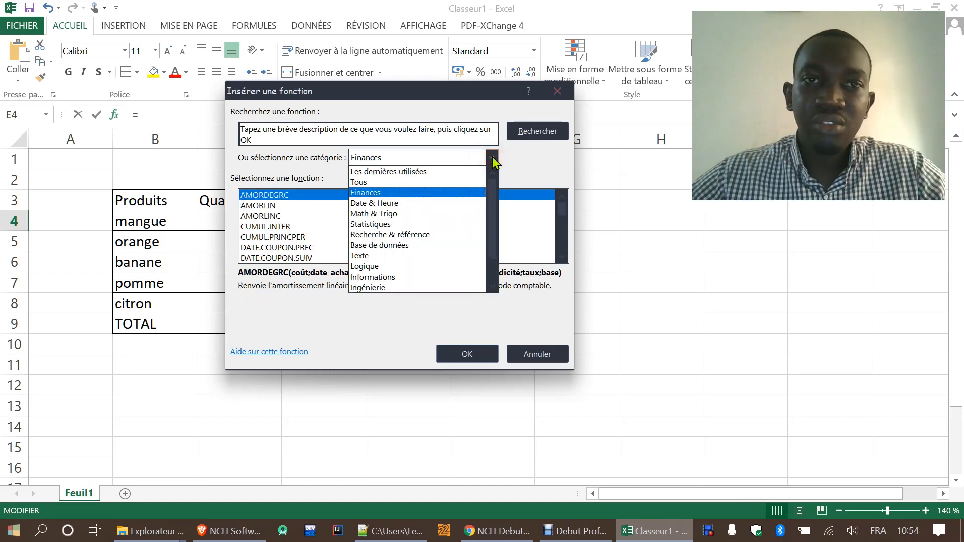
pyautogui.click(410, 225)
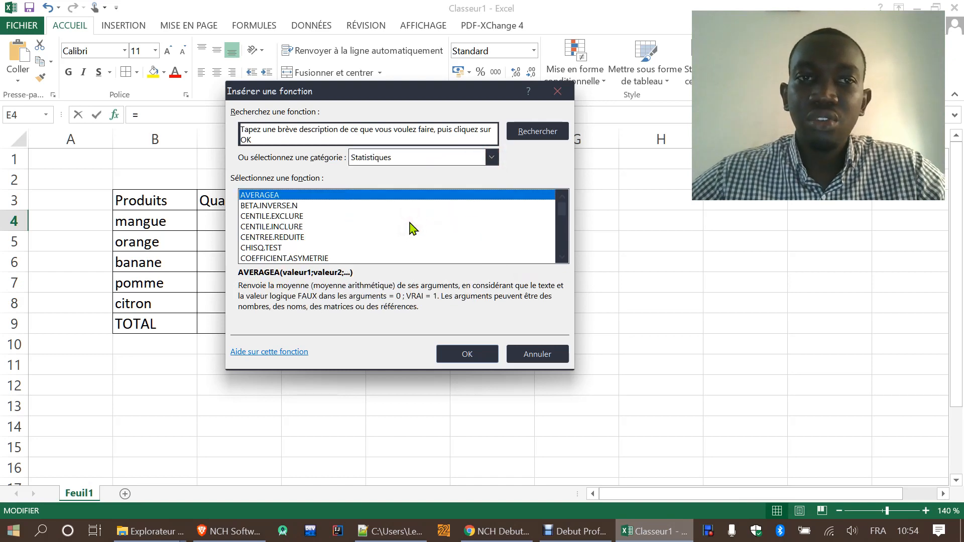
pyautogui.click(490, 159)
pyautogui.click(394, 185)
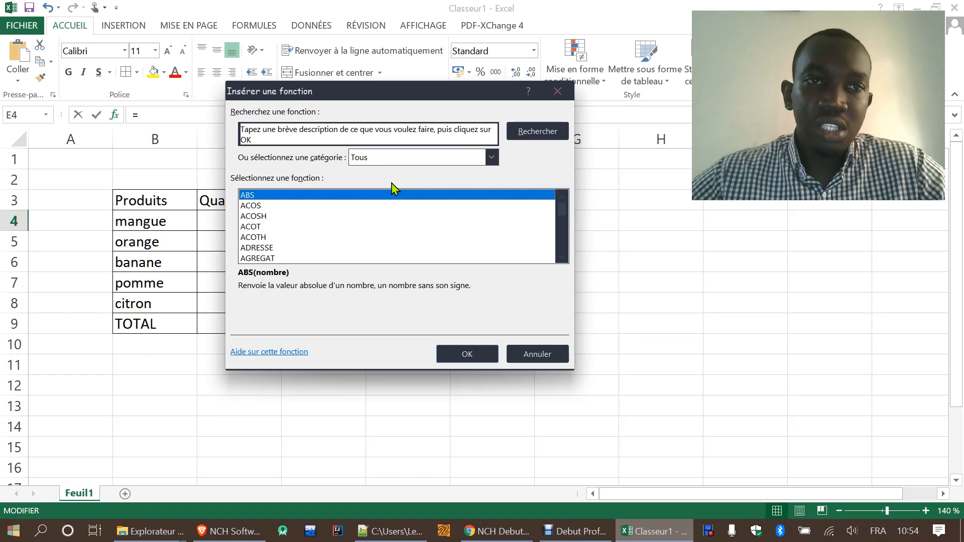
# Choose the PRODUIT function from the full function list for cell E4
pyautogui.click(256, 217)
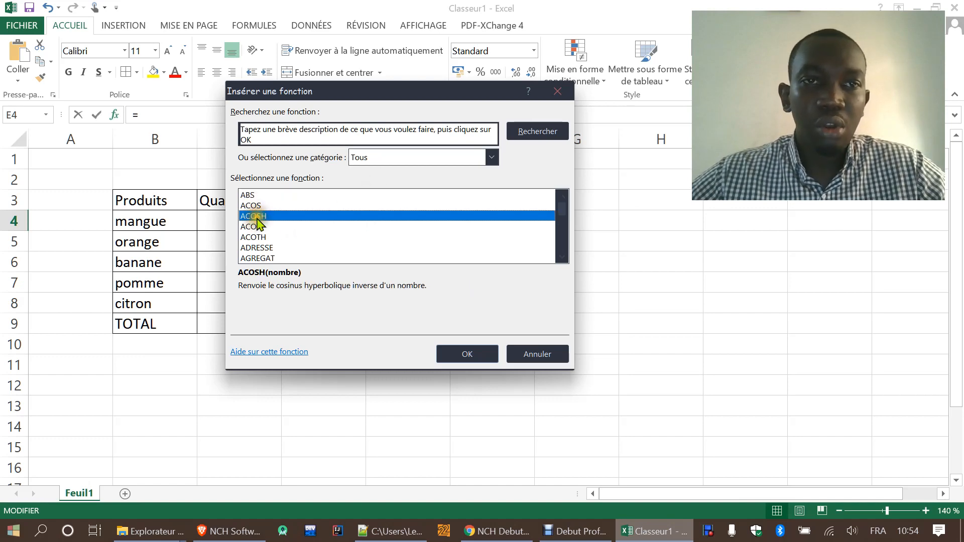
pyautogui.press('p')
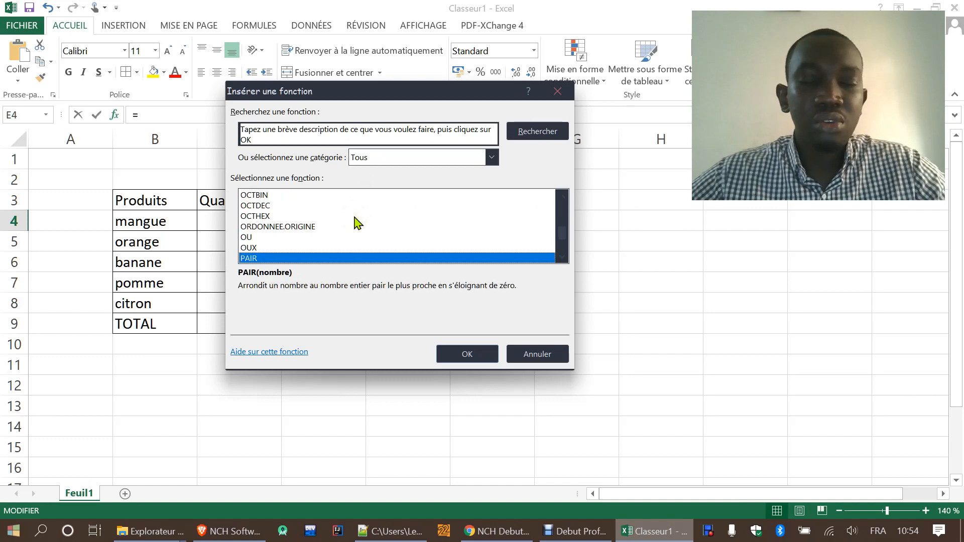
pyautogui.scroll(-4, 356, 222)
pyautogui.scroll(-6, 354, 226)
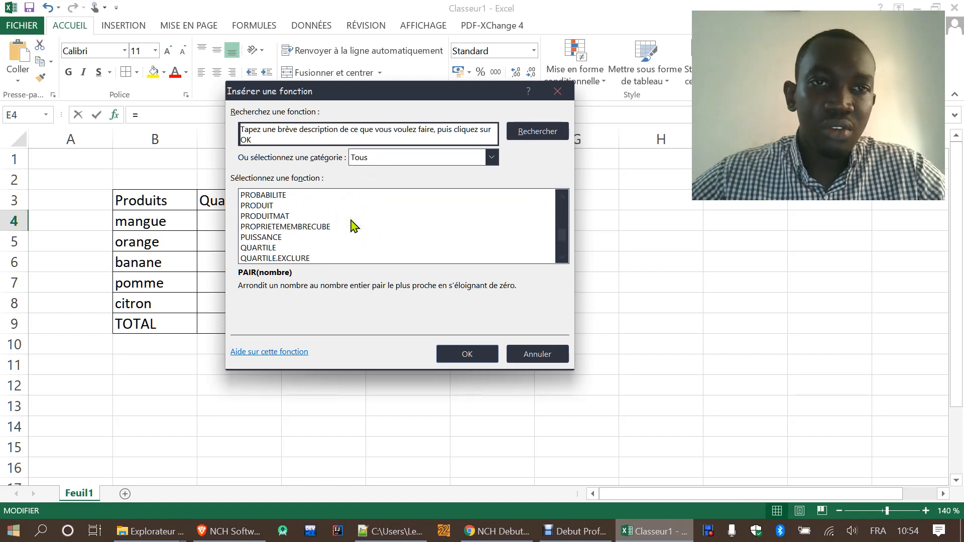
pyautogui.click(273, 206)
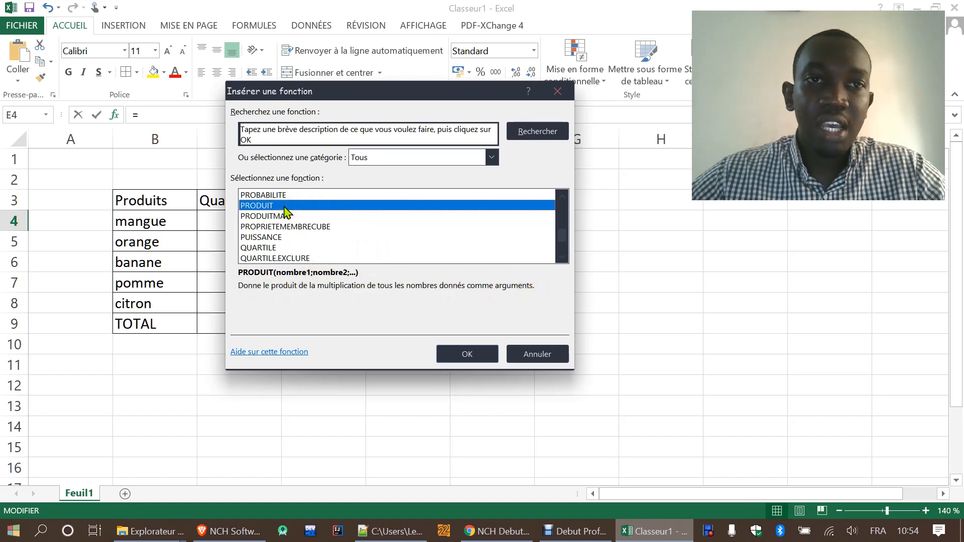
pyautogui.click(462, 354)
# Accept C4:D4 as the PRODUIT argument and copy the formula from E4 down to E8
pyautogui.moveTo(388, 91); pyautogui.dragTo(374, 249)
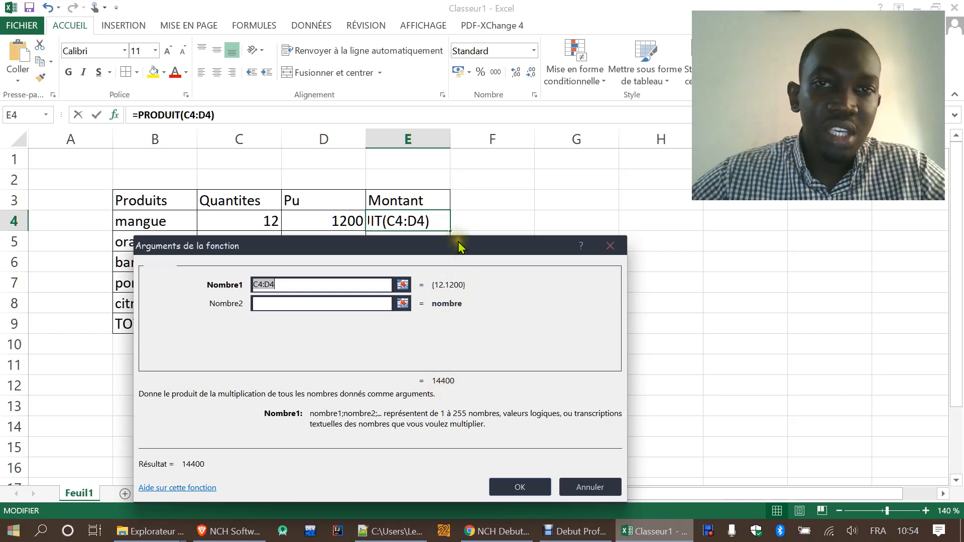
pyautogui.moveTo(459, 244); pyautogui.dragTo(438, 205)
pyautogui.click(497, 448)
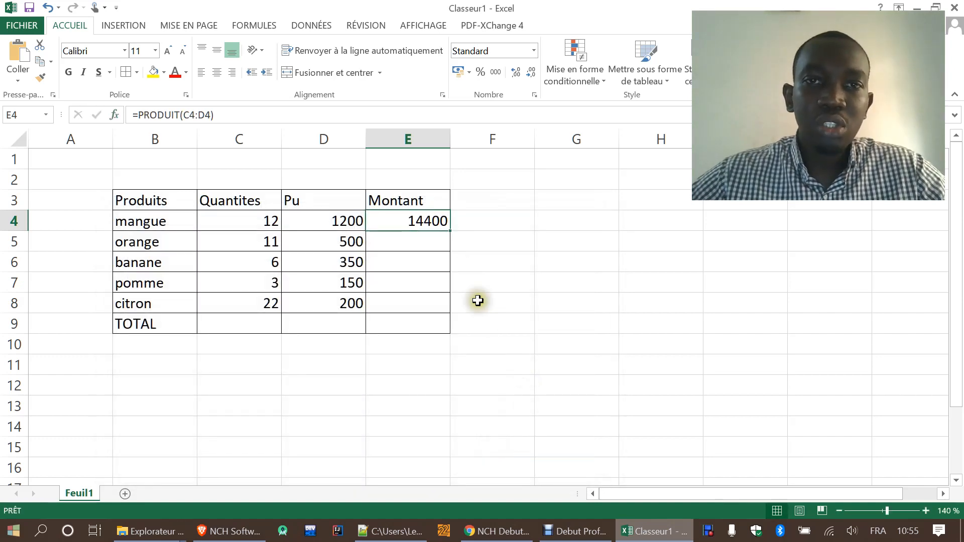
pyautogui.moveTo(450, 233); pyautogui.dragTo(450, 316)
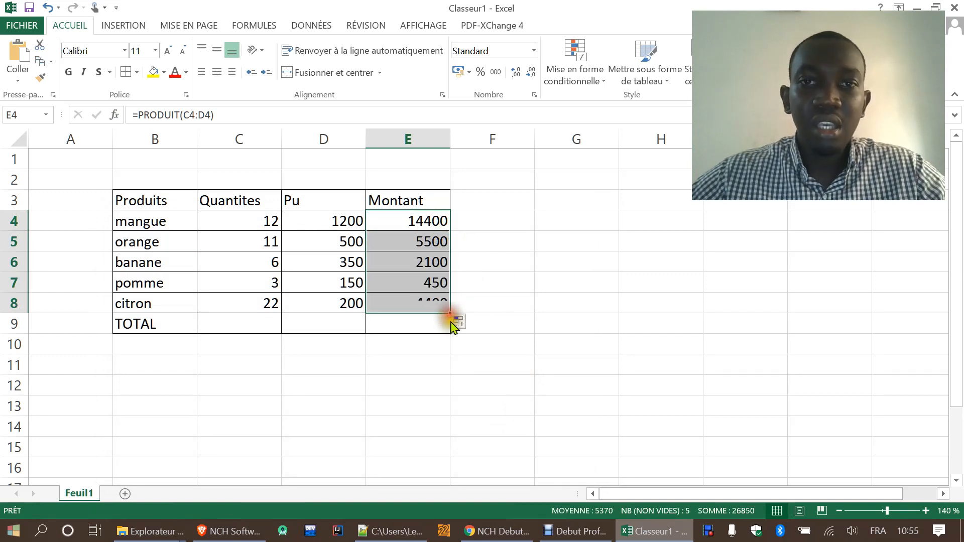
pyautogui.click(422, 395)
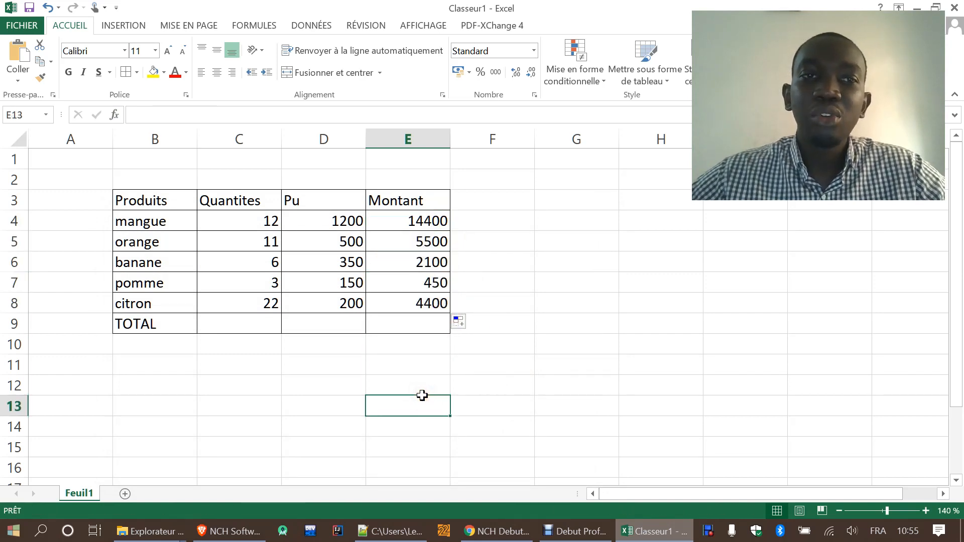
# Check the PRODUIT formulas of the Montant cells between E4 and E8
pyautogui.click(394, 224)
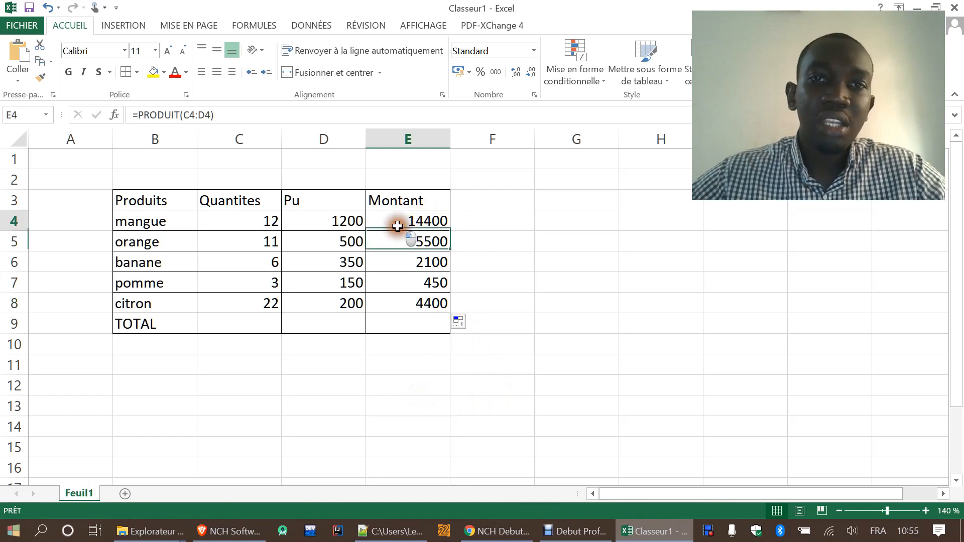
pyautogui.click(398, 240)
pyautogui.click(395, 266)
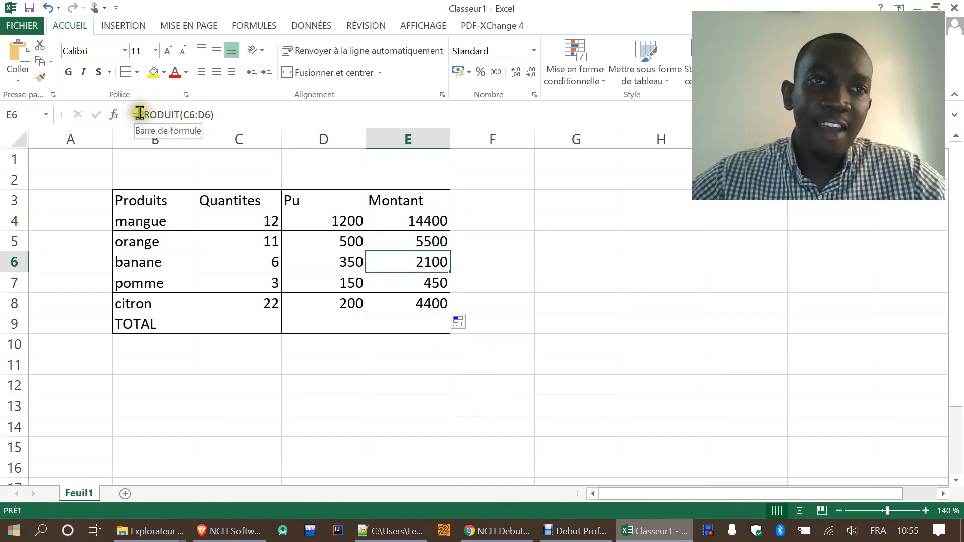
pyautogui.click(414, 218)
pyautogui.click(411, 240)
pyautogui.click(409, 258)
pyautogui.click(404, 299)
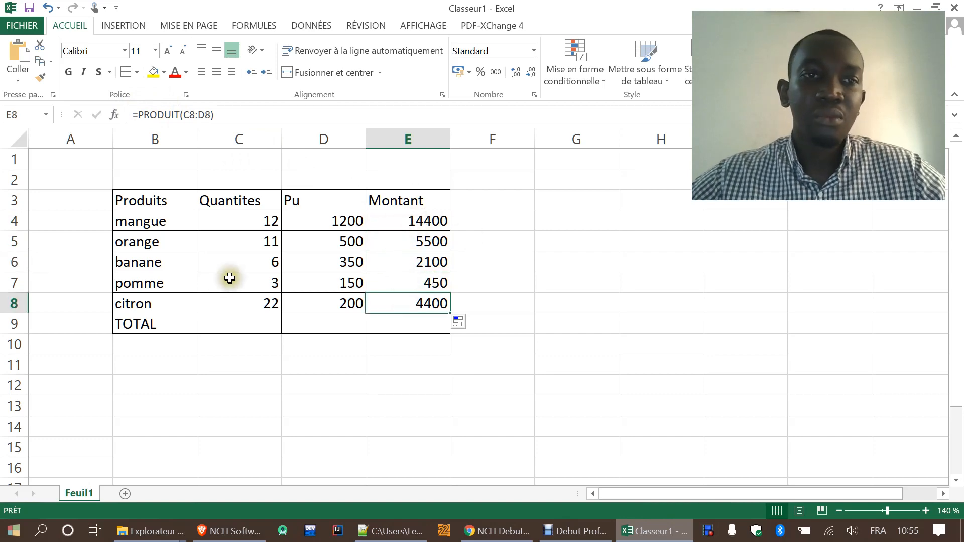
# Review the Quantites, Pu and Montant values in rows 4 to 8 and their total cells C9, D9 and E9
pyautogui.click(236, 328)
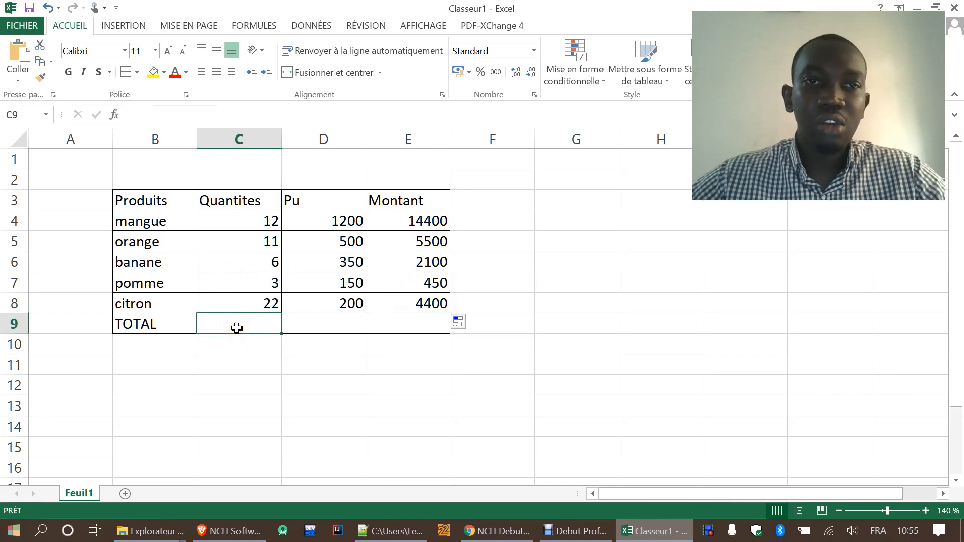
pyautogui.moveTo(236, 222); pyautogui.dragTo(234, 306)
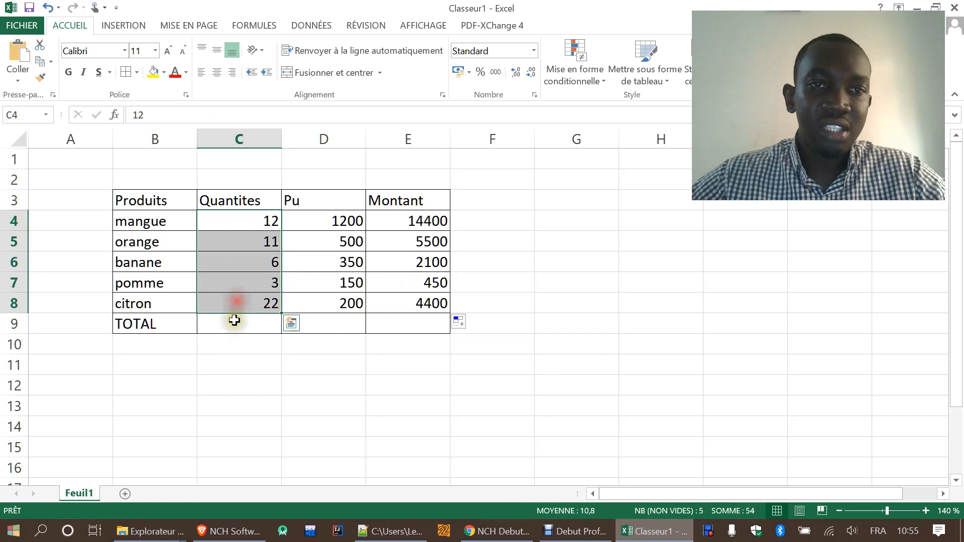
pyautogui.click(238, 323)
pyautogui.moveTo(344, 217); pyautogui.dragTo(329, 303)
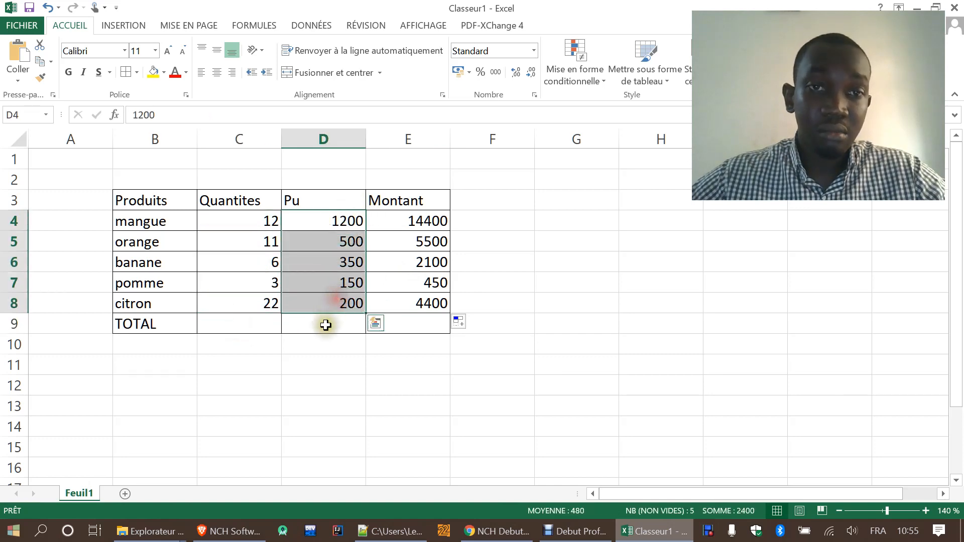
pyautogui.click(325, 325)
pyautogui.moveTo(415, 220); pyautogui.dragTo(405, 308)
pyautogui.click(399, 324)
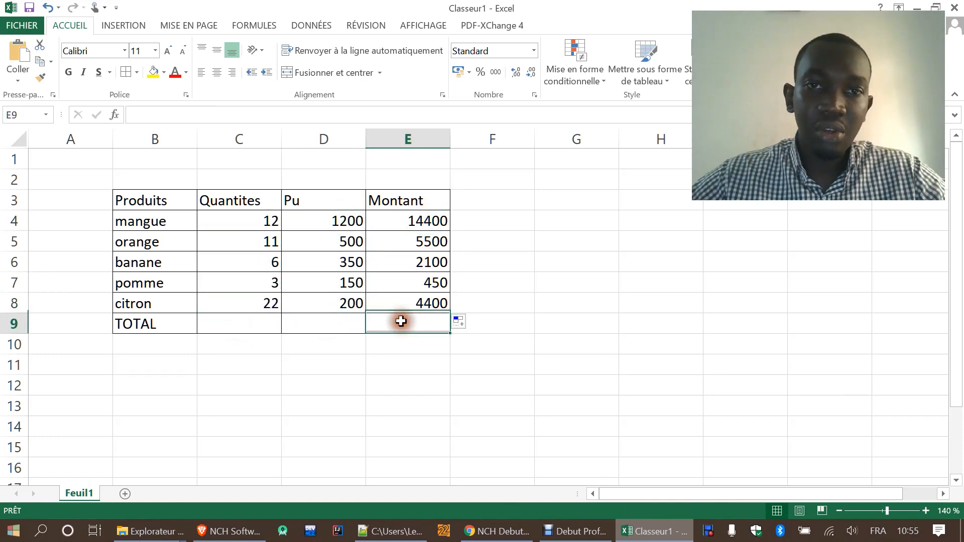
# Choose the SOMME function from the full function list for the Quantites total in cell C9
pyautogui.click(234, 320)
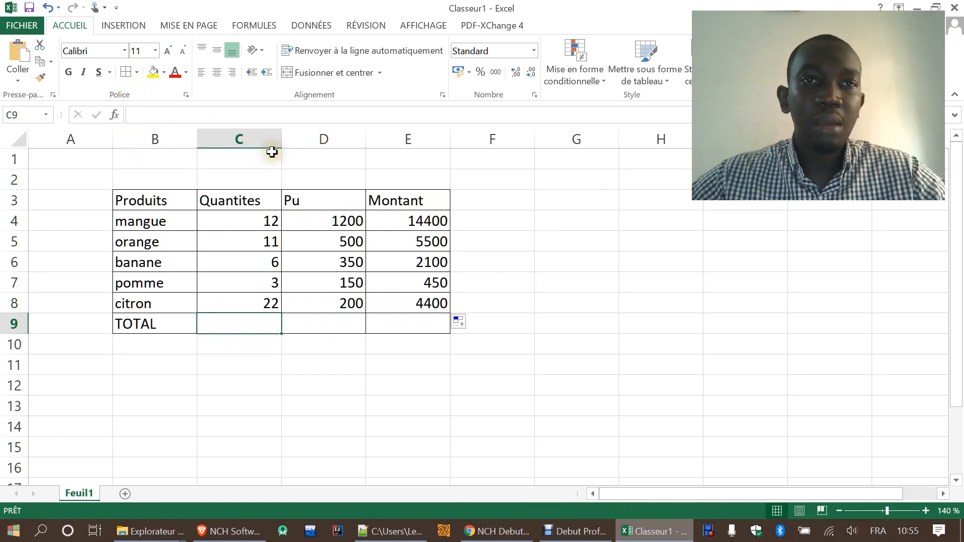
pyautogui.click(114, 114)
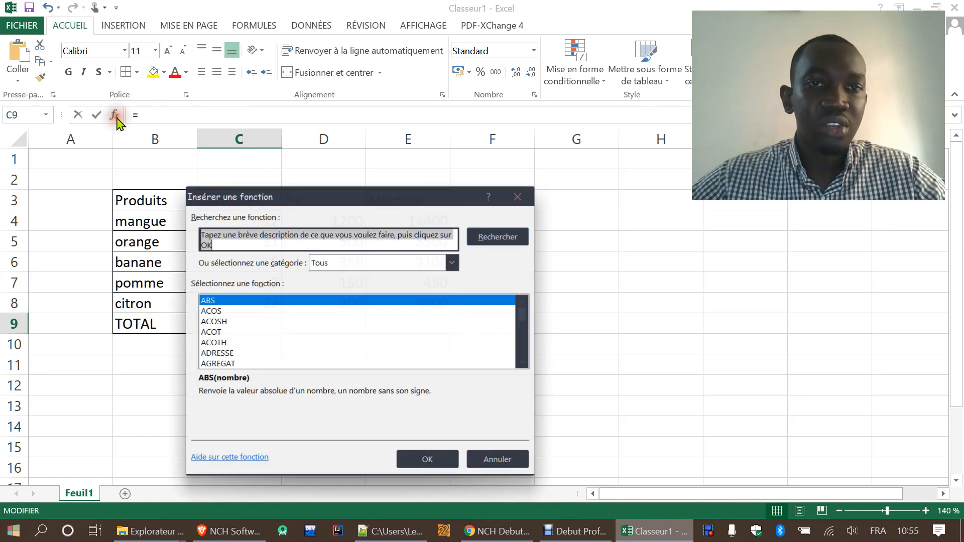
pyautogui.moveTo(303, 199); pyautogui.dragTo(409, 131)
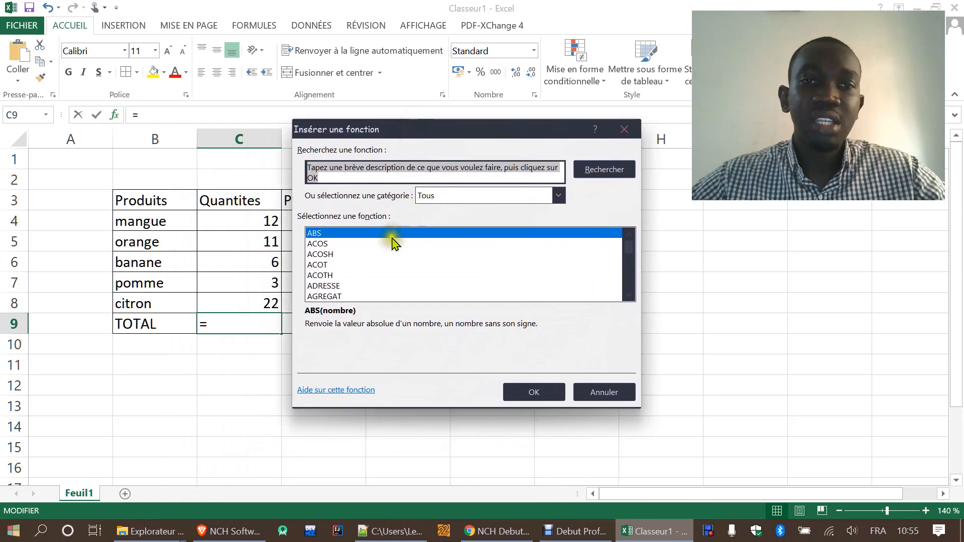
pyautogui.click(316, 264)
pyautogui.press('s')
pyautogui.press('s')
pyautogui.press('s')
pyautogui.press('s')
pyautogui.press('s')
pyautogui.press('s')
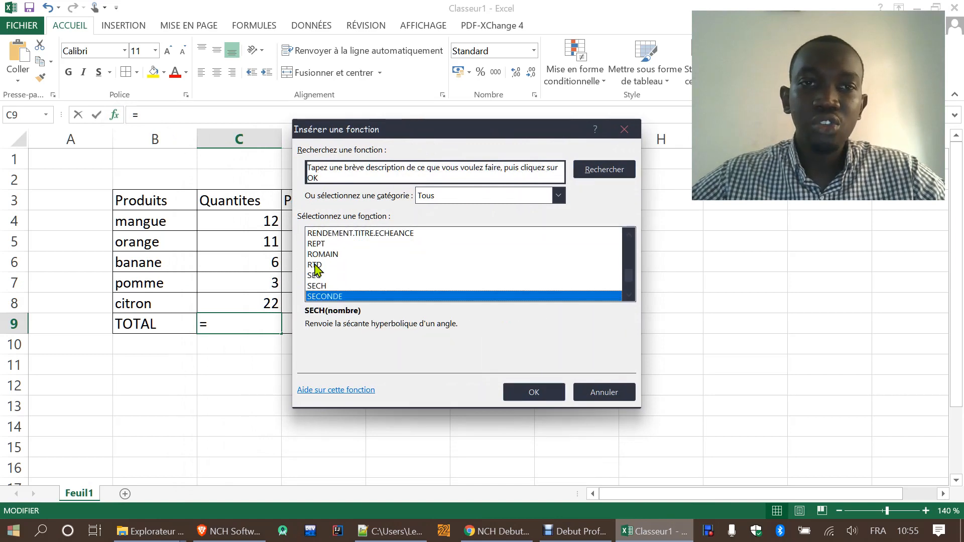
pyautogui.press('s')
pyautogui.press('s')
pyautogui.press('s')
pyautogui.press('s')
pyautogui.press('s')
pyautogui.press('s')
pyautogui.press('s')
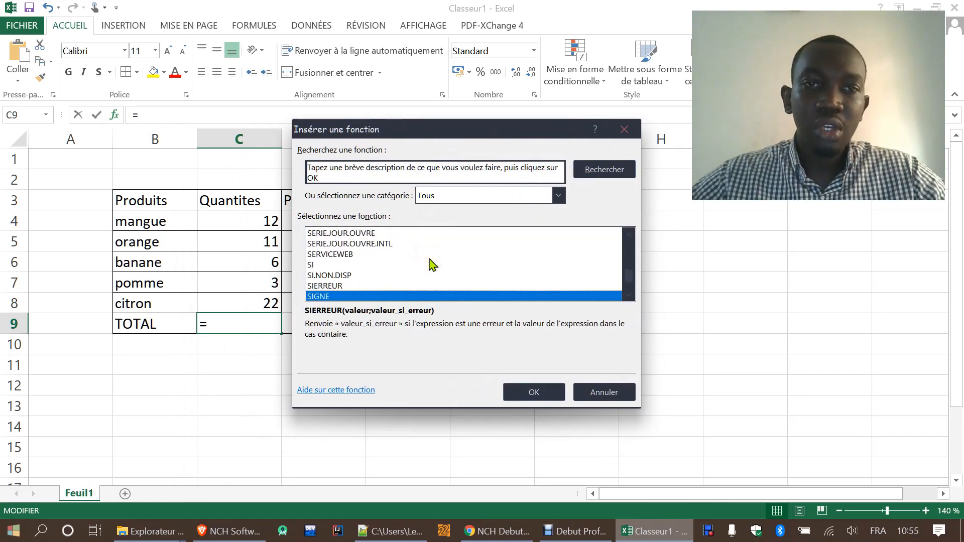
pyautogui.press('s')
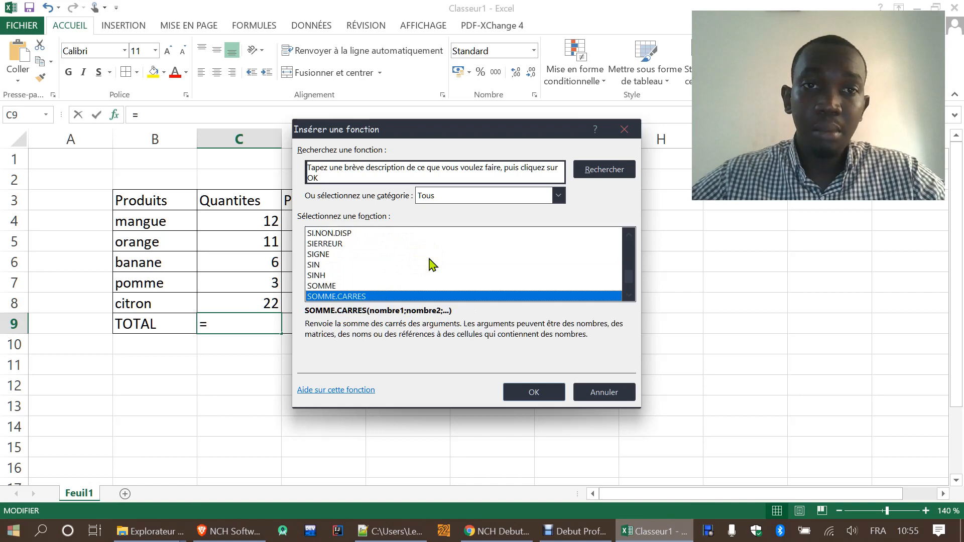
pyautogui.click(341, 284)
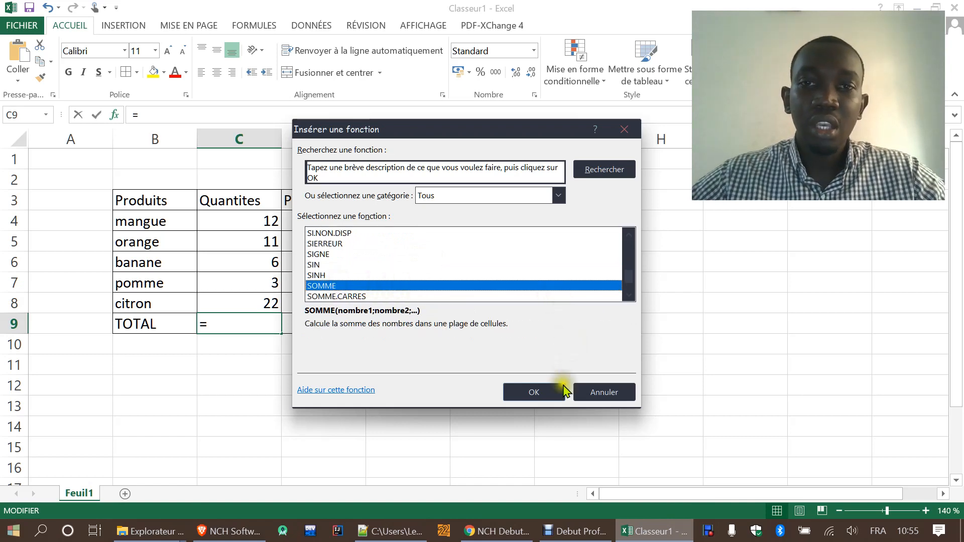
pyautogui.click(533, 392)
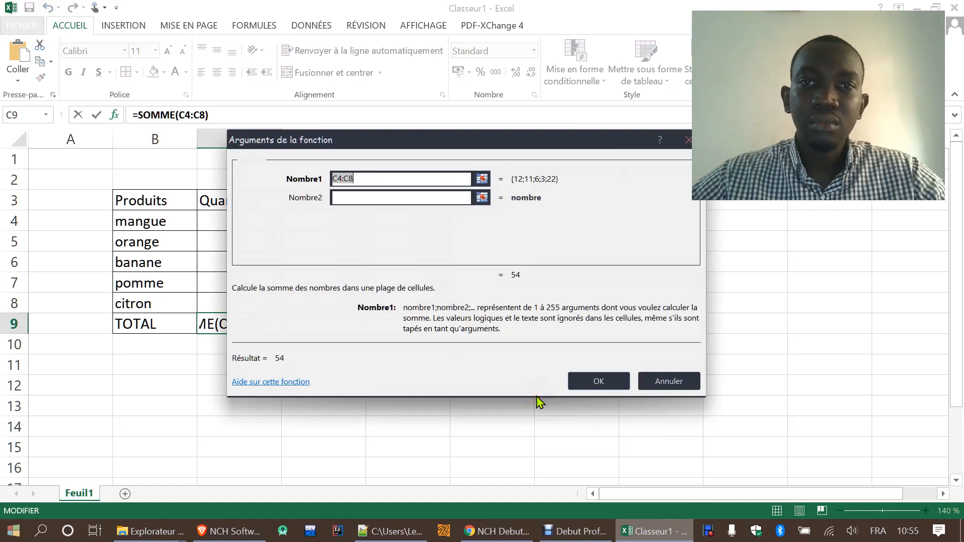
# Check the proposed range C4:C8 and accept it as the SOMME argument for C9
pyautogui.moveTo(470, 145); pyautogui.dragTo(260, 357)
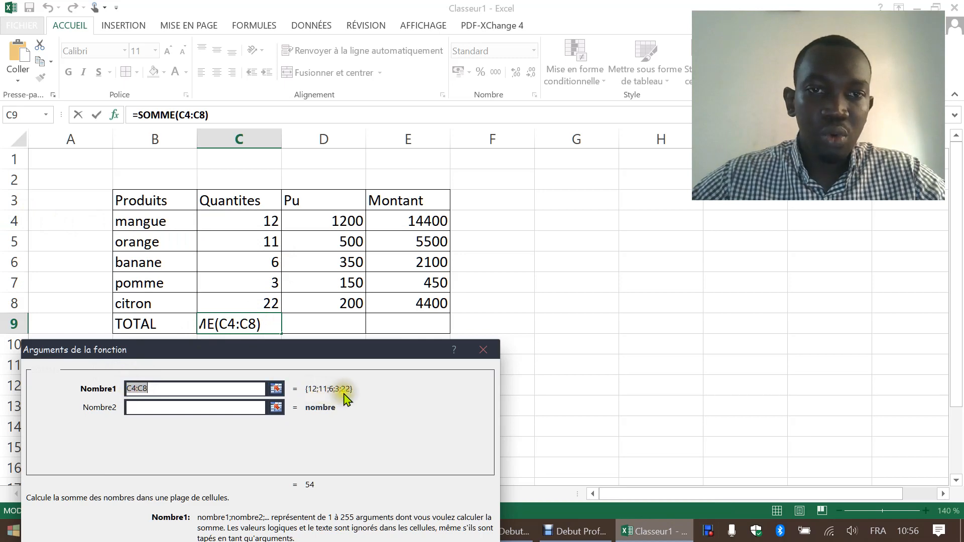
pyautogui.moveTo(312, 357); pyautogui.dragTo(357, 191)
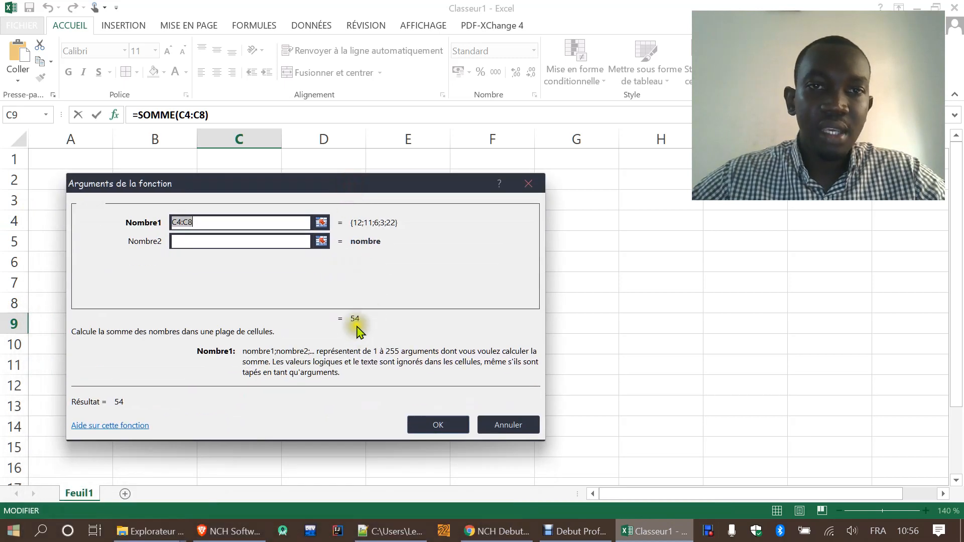
pyautogui.click(437, 426)
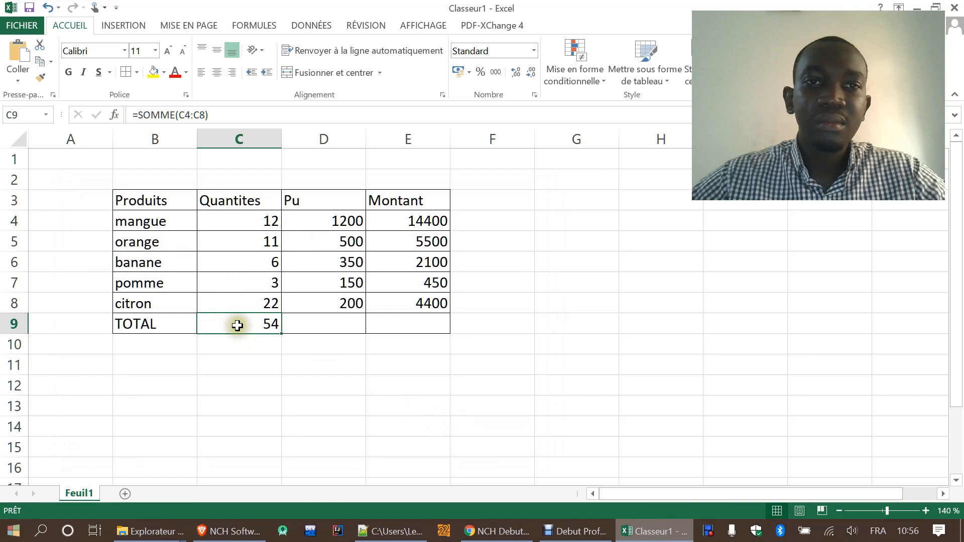
# Total the Pu column in cell D9 by inserting the SOMME function with the argument D4:D8
pyautogui.click(321, 323)
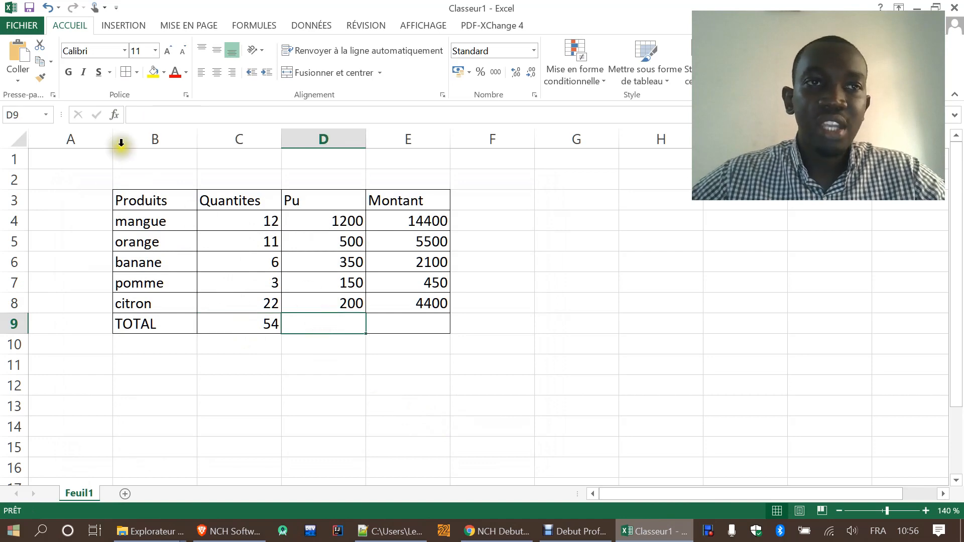
pyautogui.click(114, 115)
pyautogui.click(207, 310)
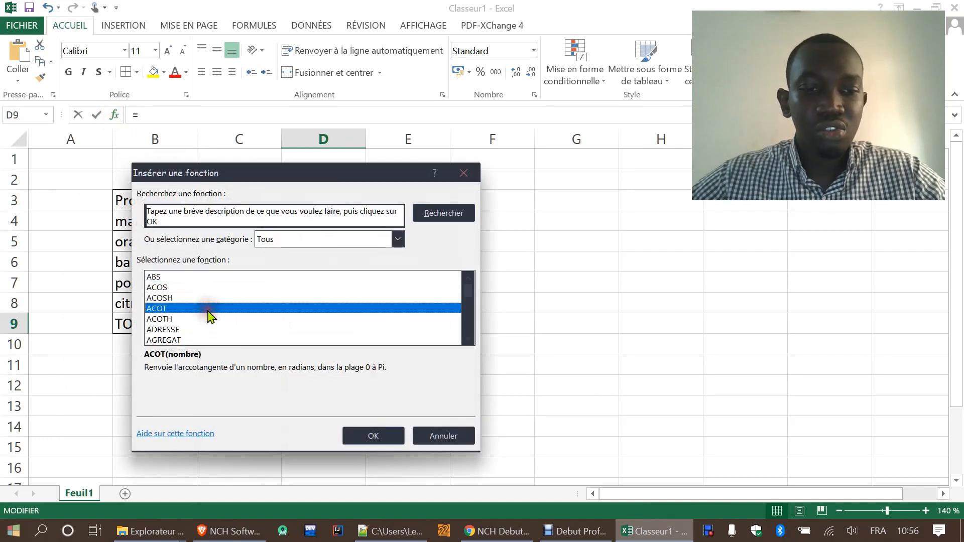
pyautogui.press('s')
pyautogui.press('s')
pyautogui.press('s')
pyautogui.press('s')
pyautogui.press('s')
pyautogui.press('s')
pyautogui.press('s')
pyautogui.press('s')
pyautogui.press('s')
pyautogui.press('s')
pyautogui.press('s')
pyautogui.press('s')
pyautogui.press('s')
pyautogui.press('s')
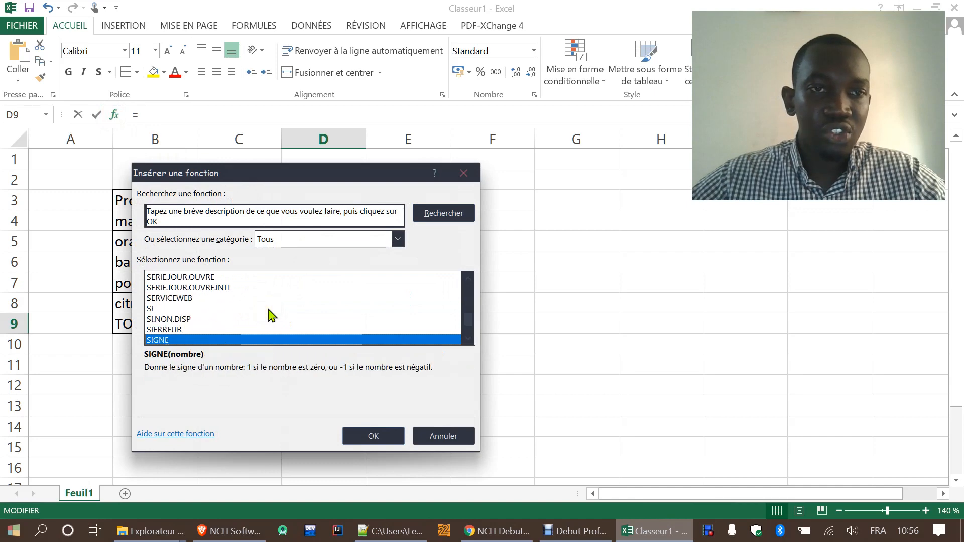
pyautogui.click(192, 330)
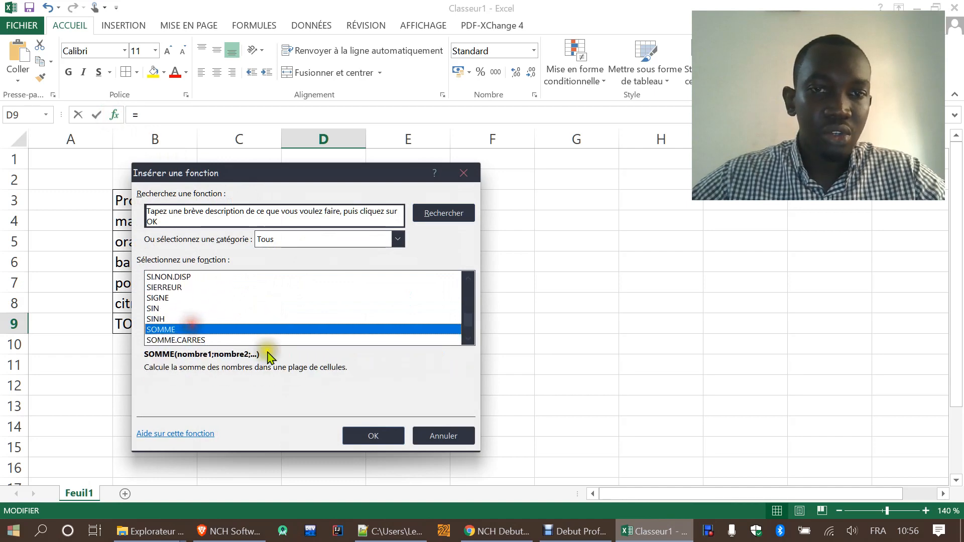
pyautogui.click(358, 434)
pyautogui.moveTo(332, 185); pyautogui.dragTo(316, 274)
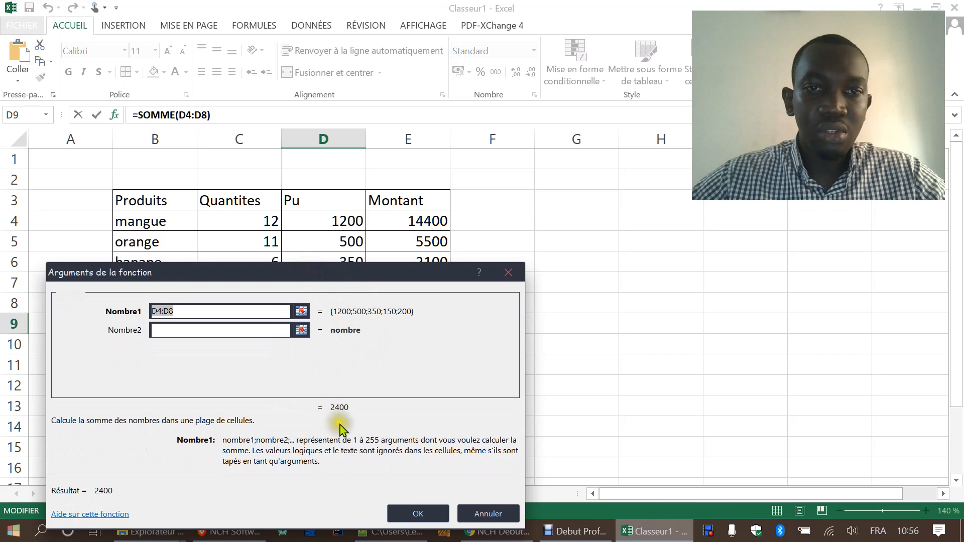
pyautogui.click(418, 514)
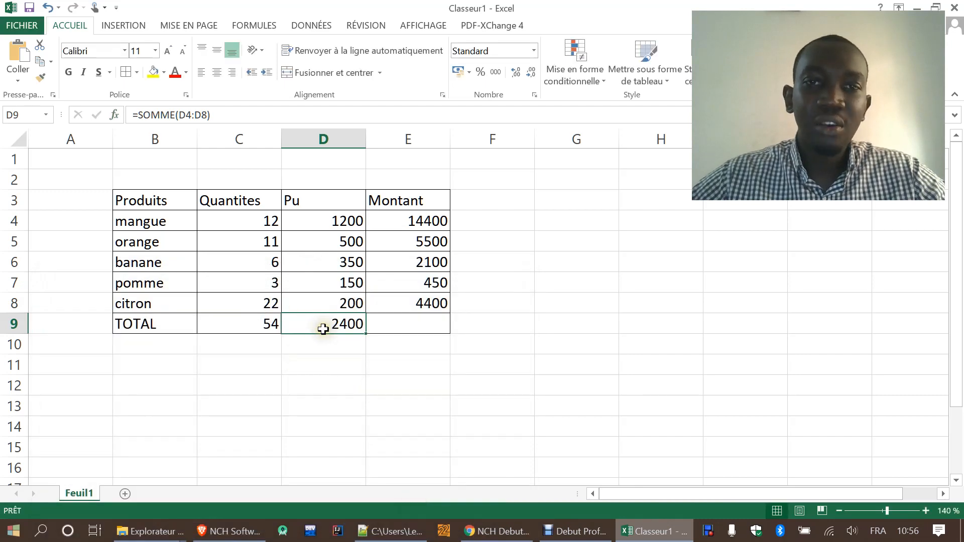
# Total the Montant column in cell E9 by inserting the SOMME function with the argument E4:E8
pyautogui.click(409, 324)
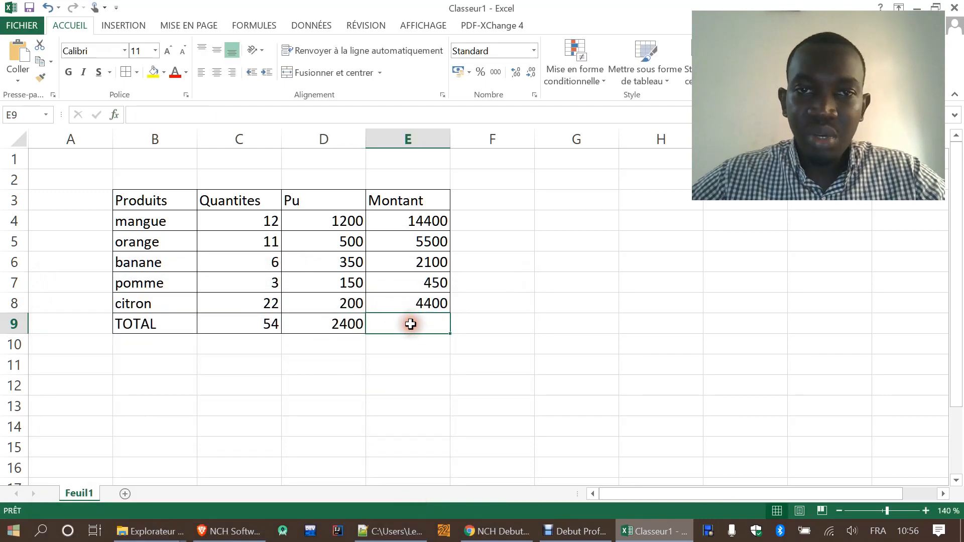
pyautogui.click(115, 115)
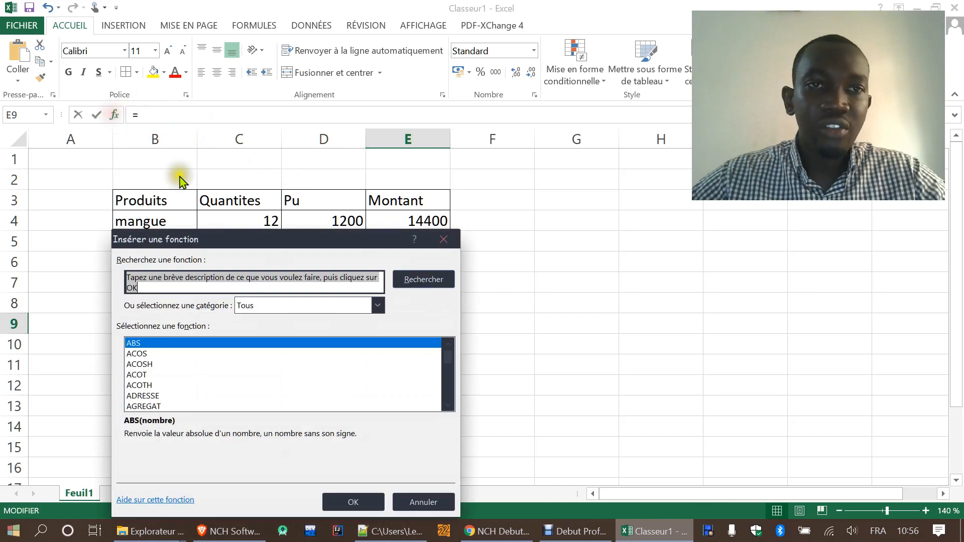
pyautogui.click(179, 374)
pyautogui.press('s')
pyautogui.press('Down')
pyautogui.press('Down')
pyautogui.press('Down')
pyautogui.press('Down')
pyautogui.press('Down')
pyautogui.press('Down')
pyautogui.press('Down')
pyautogui.press('Down')
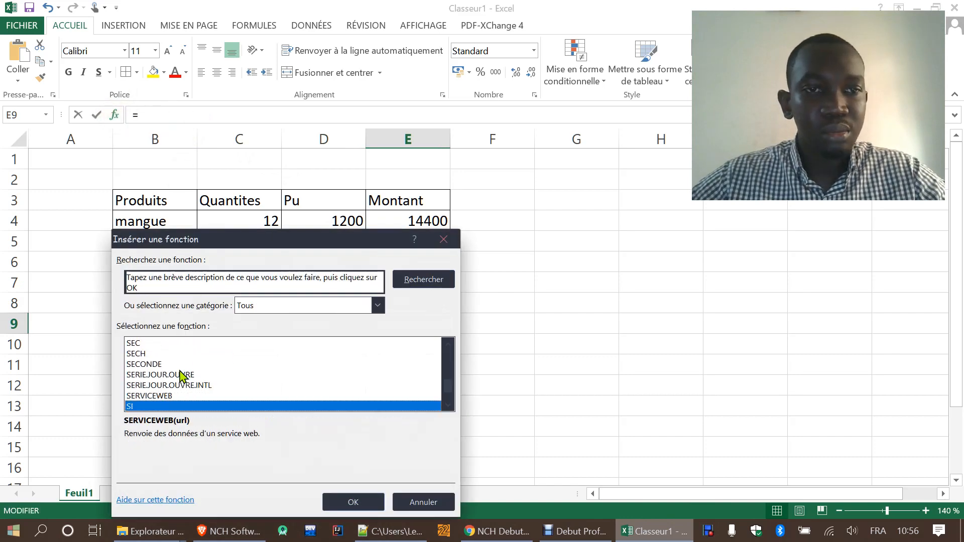
pyautogui.press('Down')
pyautogui.press('Down')
pyautogui.press('Down')
pyautogui.press('Down')
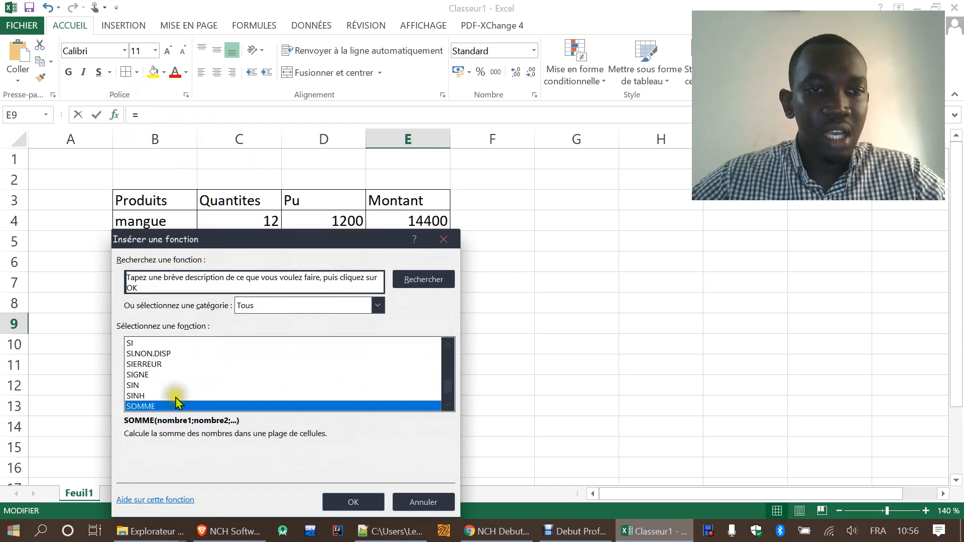
pyautogui.click(368, 506)
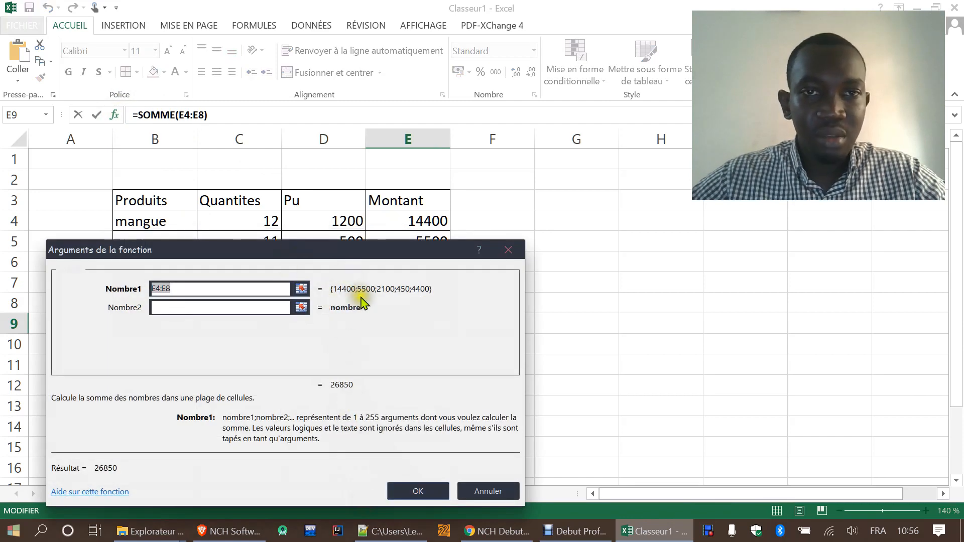
pyautogui.click(417, 491)
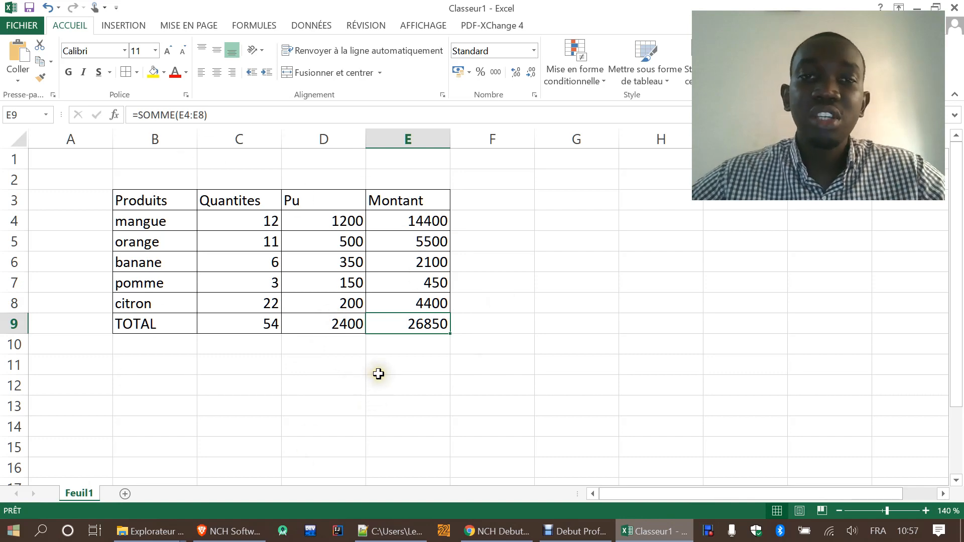
# Check the PRODUIT formula in E4 and the SOMME formulas in C9, D9 and E9
pyautogui.click(391, 215)
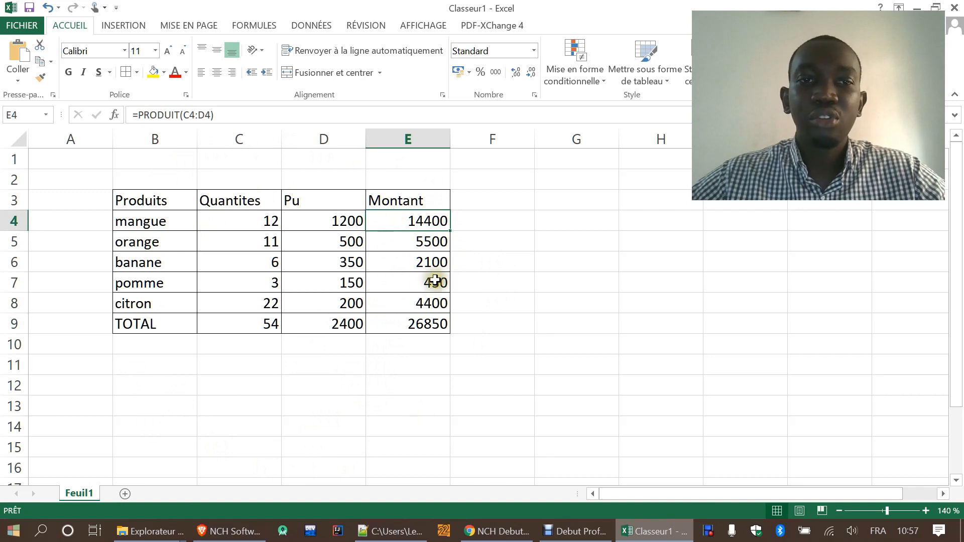
pyautogui.click(222, 329)
pyautogui.click(307, 331)
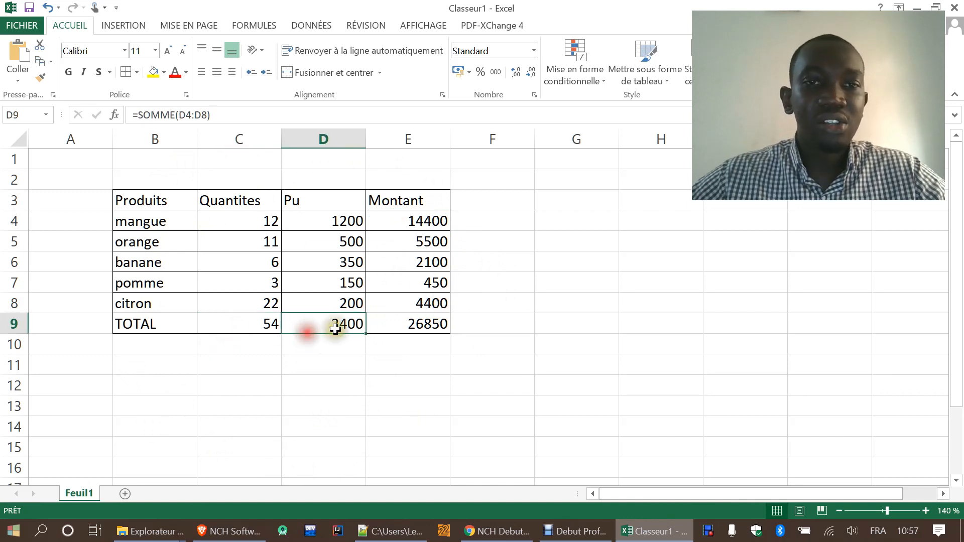
pyautogui.click(396, 330)
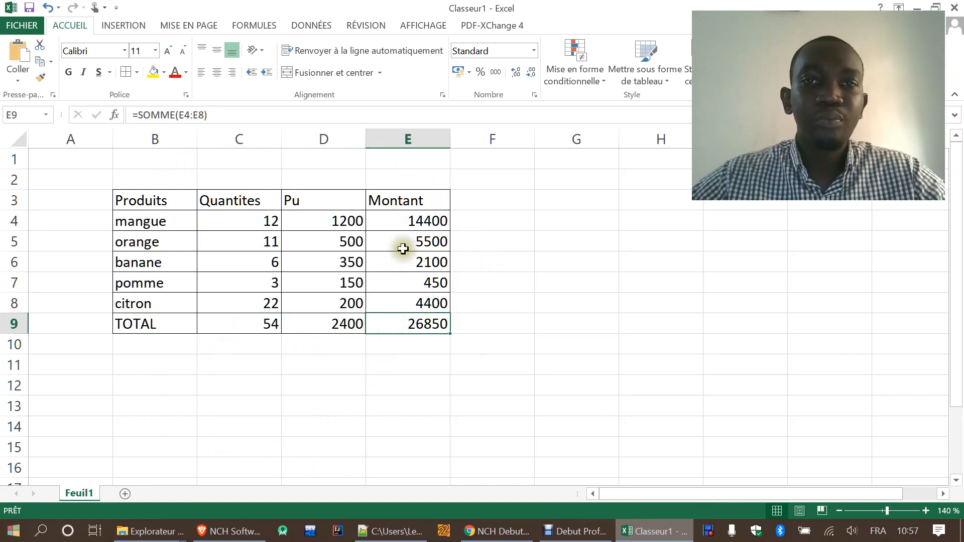
# Add an ETAT column header in F3 and extend the table borders over F3:F9
pyautogui.click(470, 202)
pyautogui.write('E')
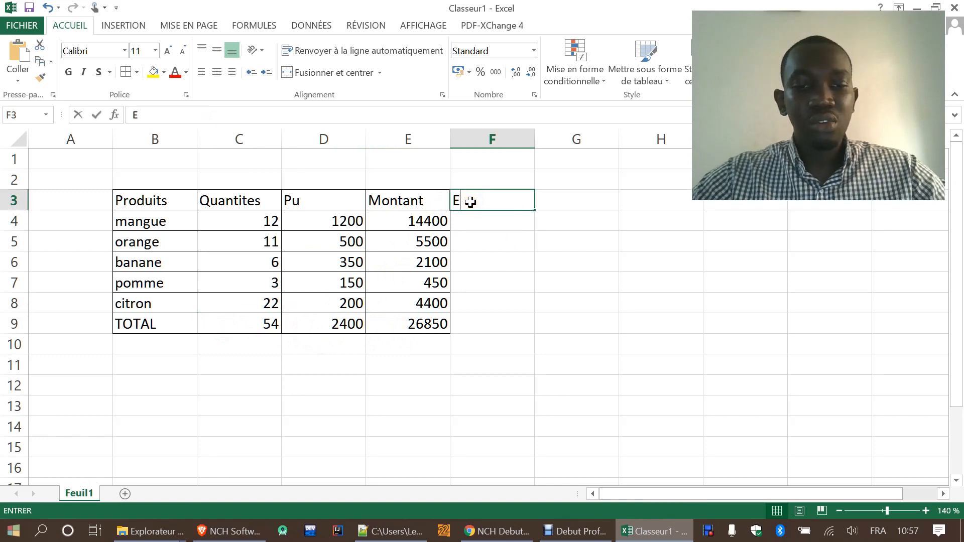
pyautogui.write('TAT')
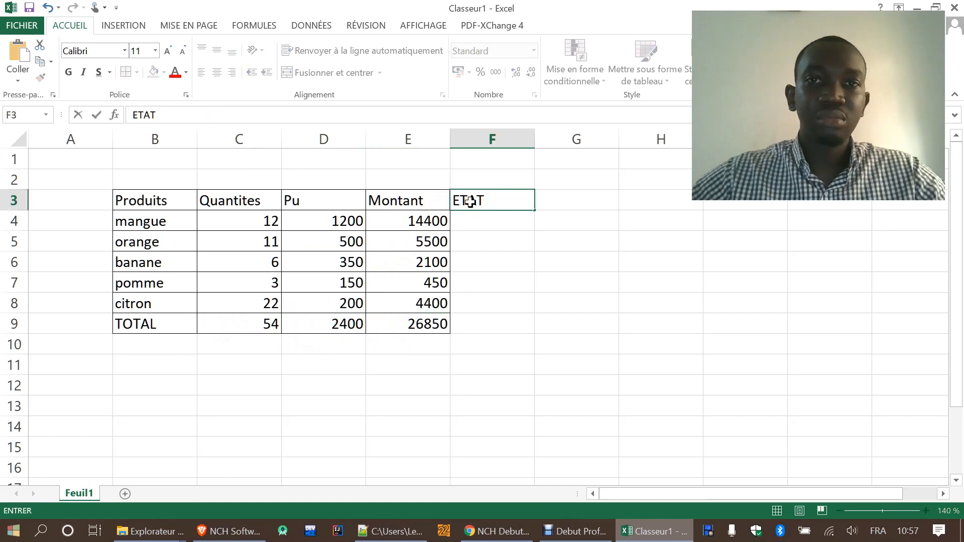
pyautogui.click(465, 247)
pyautogui.moveTo(396, 201); pyautogui.dragTo(518, 320)
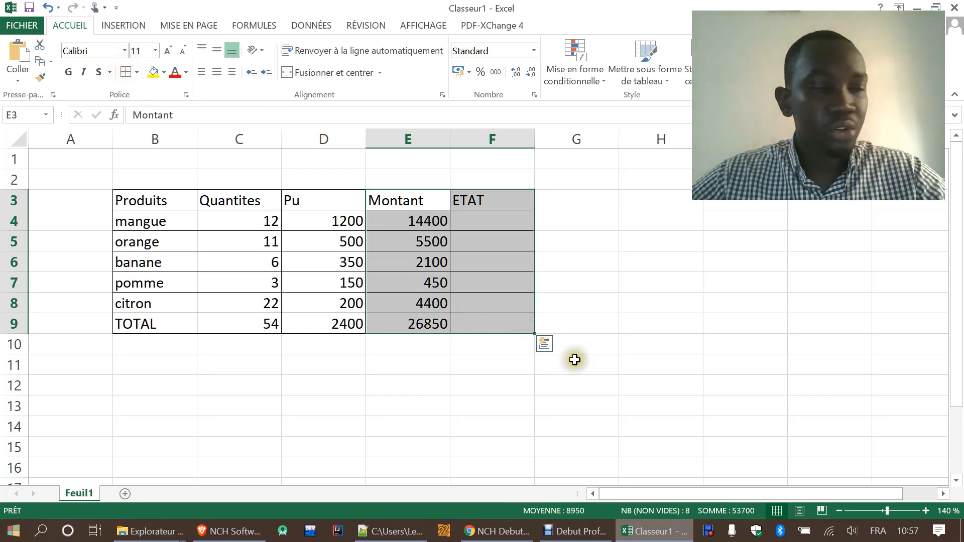
pyautogui.click(486, 384)
# Review the Montant values in E4:E9 against the ETAT cells beside them
pyautogui.click(485, 223)
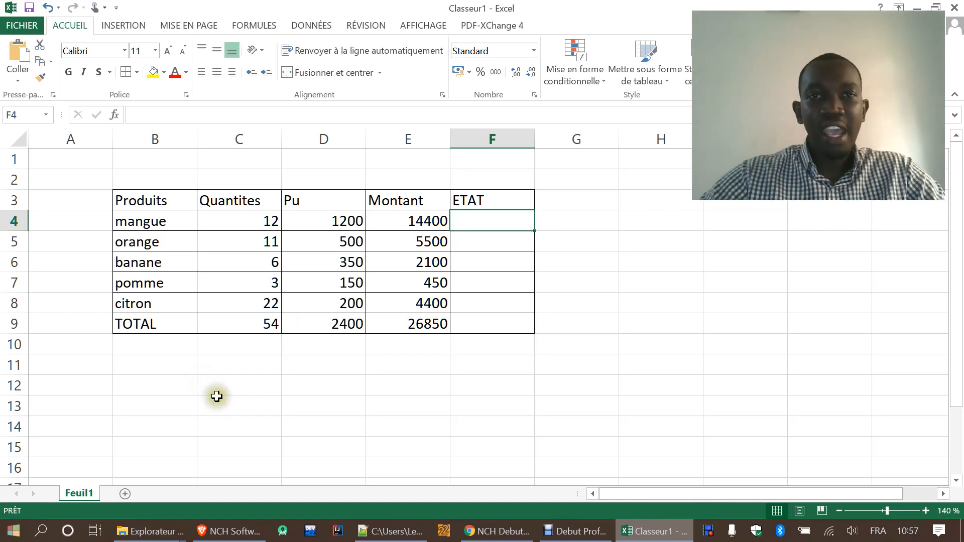
pyautogui.moveTo(390, 219); pyautogui.dragTo(398, 328)
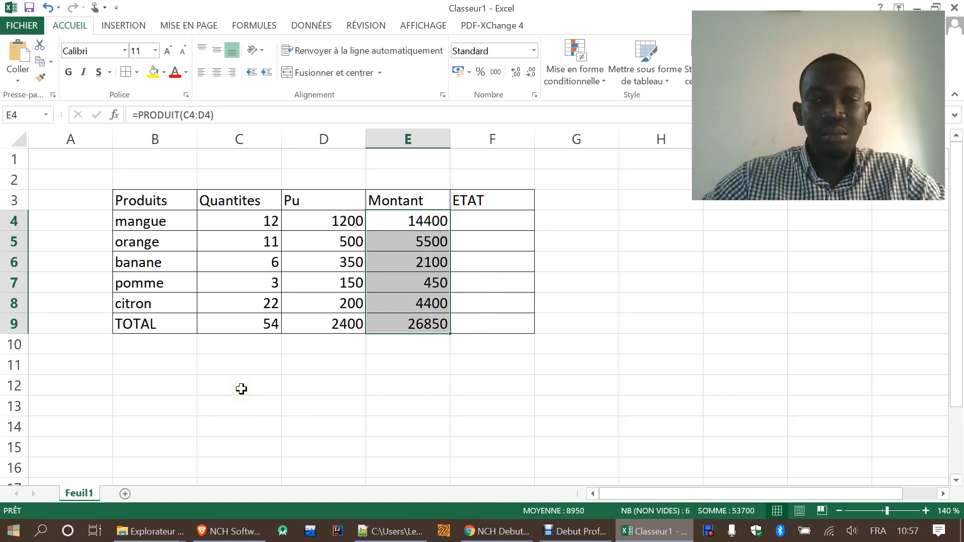
pyautogui.click(489, 249)
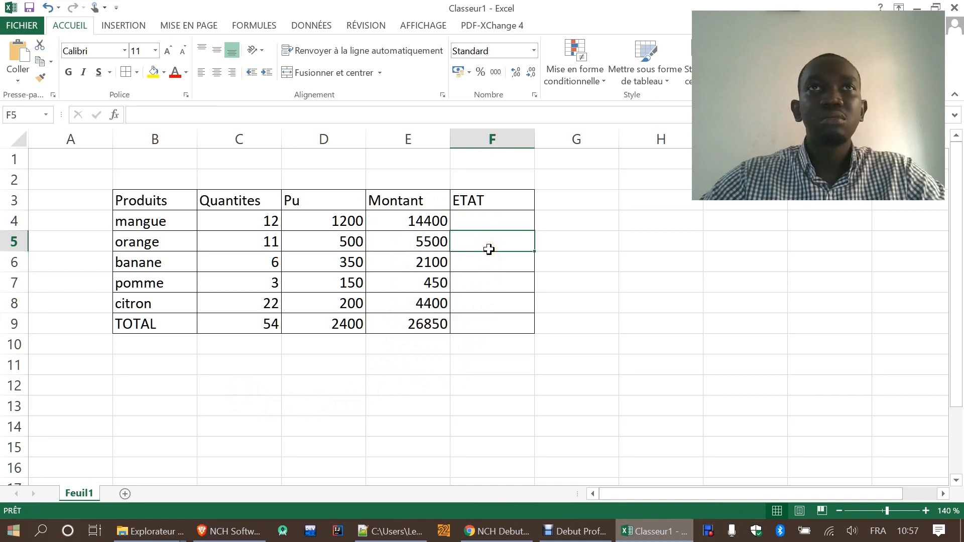
# Note the condition below the table: "si montant sup a 5000" in B12, "achat" in B13 and "vente" in B14
pyautogui.click(169, 387)
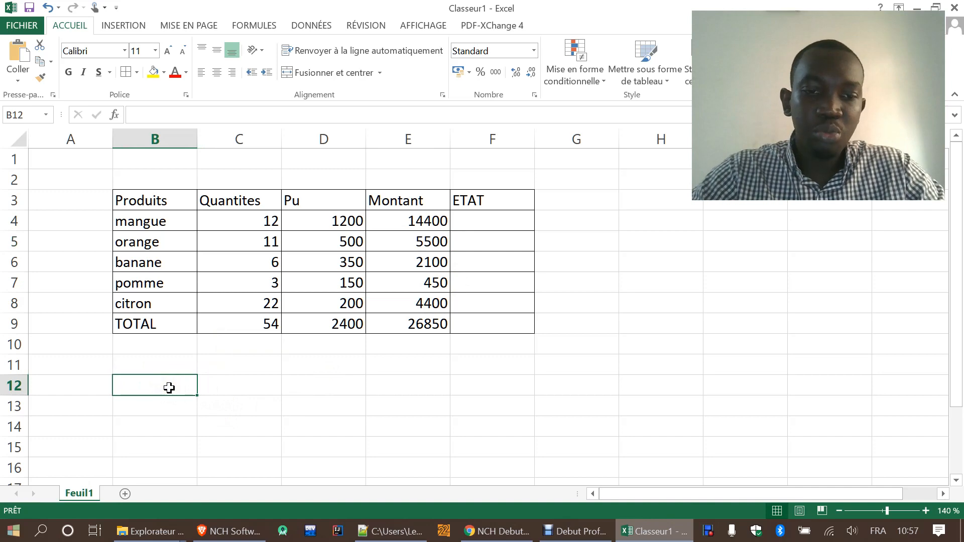
pyautogui.write('si montant sup a 5000')
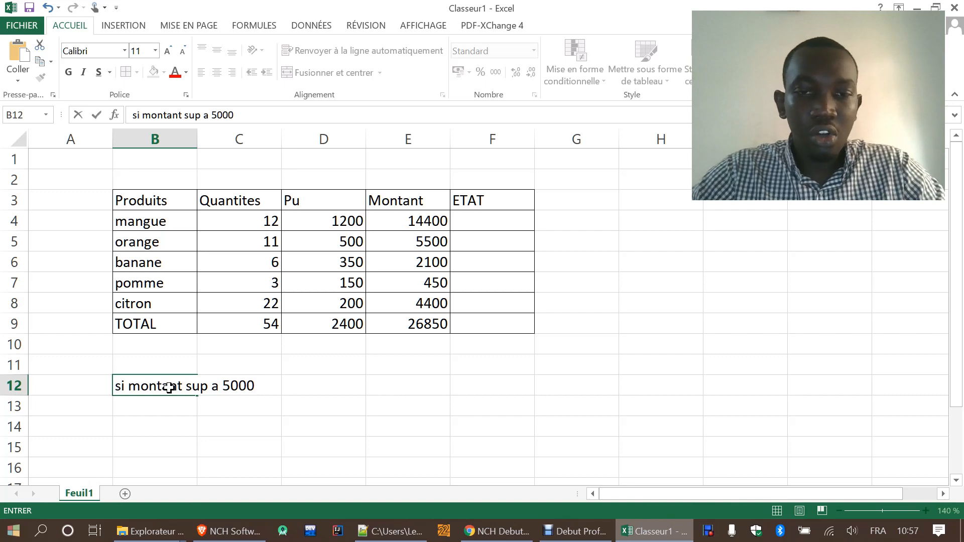
pyautogui.press('Return')
pyautogui.write('a')
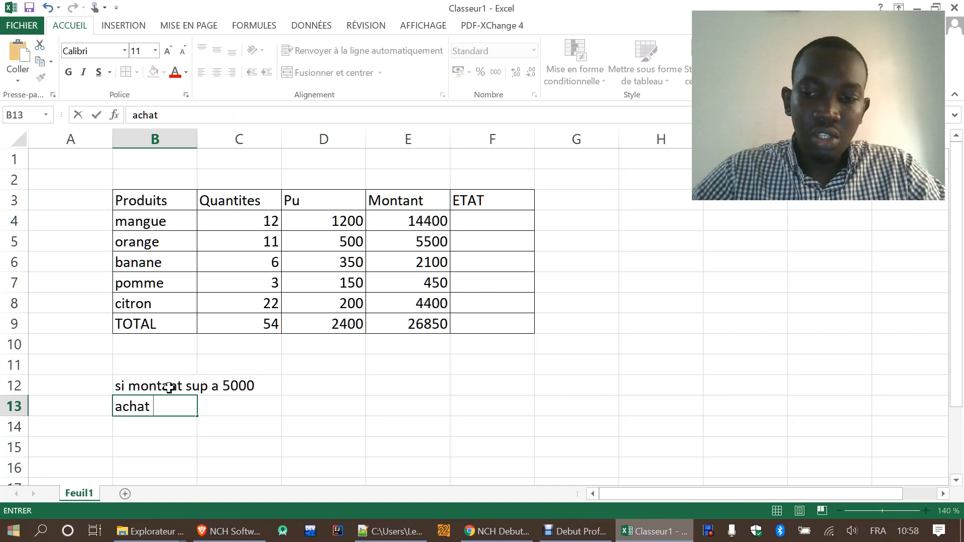
pyautogui.write('chat')
pyautogui.press('Return')
pyautogui.write('vente')
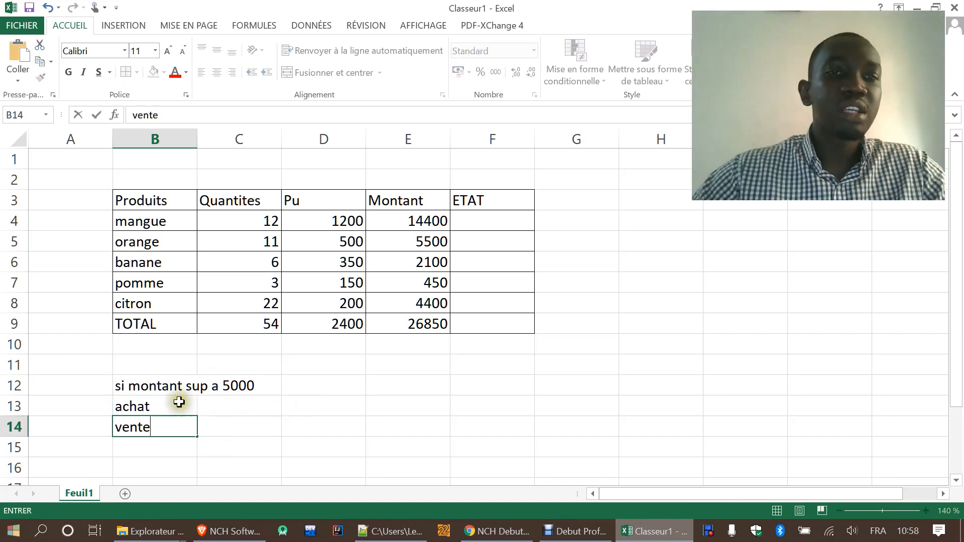
pyautogui.click(172, 429)
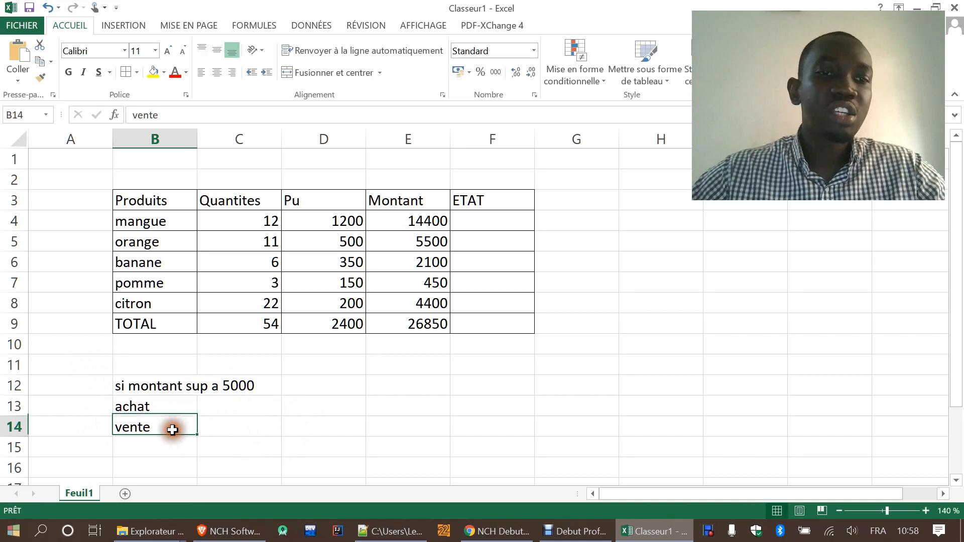
# Review the Montant values in E4:E8 against the empty ETAT cells beside them, using the condition noted in B12:B14
pyautogui.moveTo(459, 222); pyautogui.dragTo(495, 349)
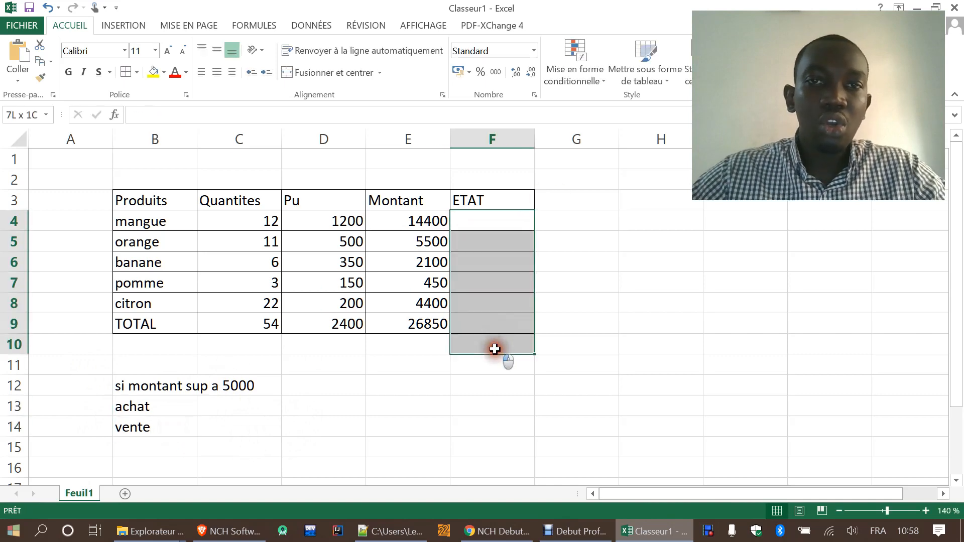
pyautogui.moveTo(415, 222); pyautogui.dragTo(420, 304)
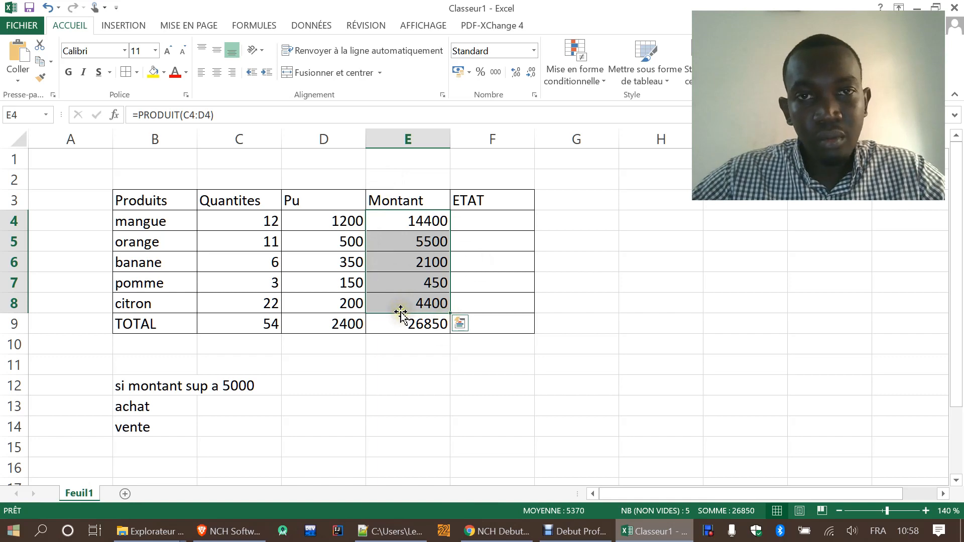
pyautogui.click(405, 222)
pyautogui.click(491, 227)
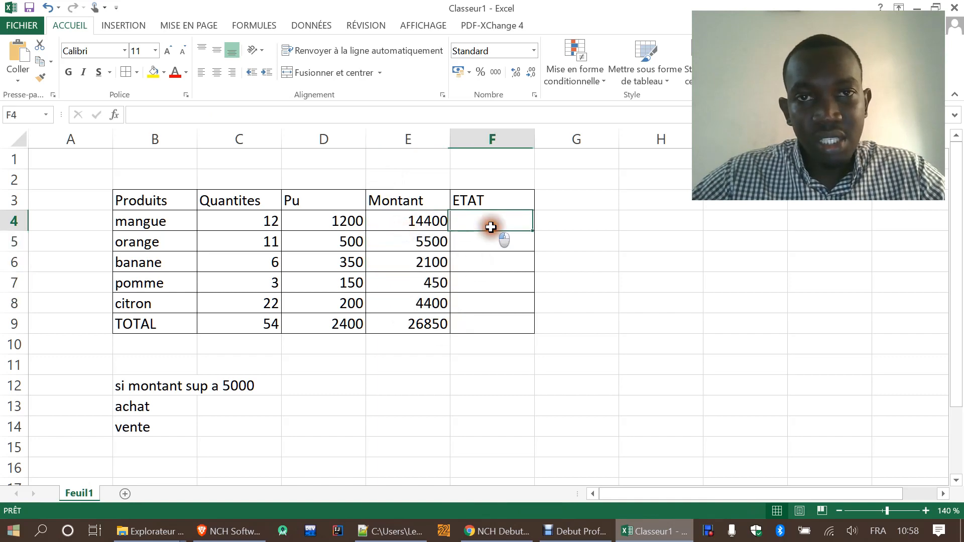
pyautogui.click(492, 245)
pyautogui.click(497, 266)
pyautogui.click(498, 297)
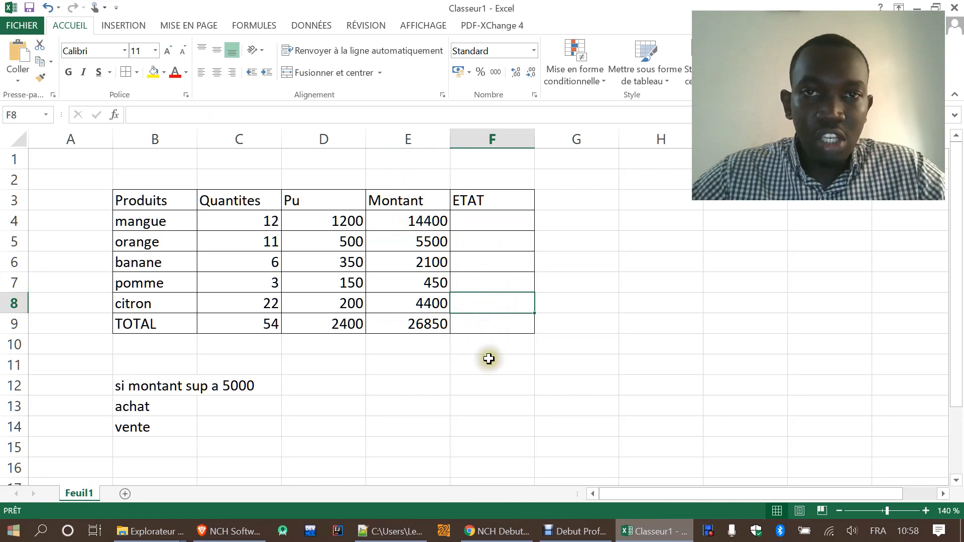
pyautogui.click(410, 382)
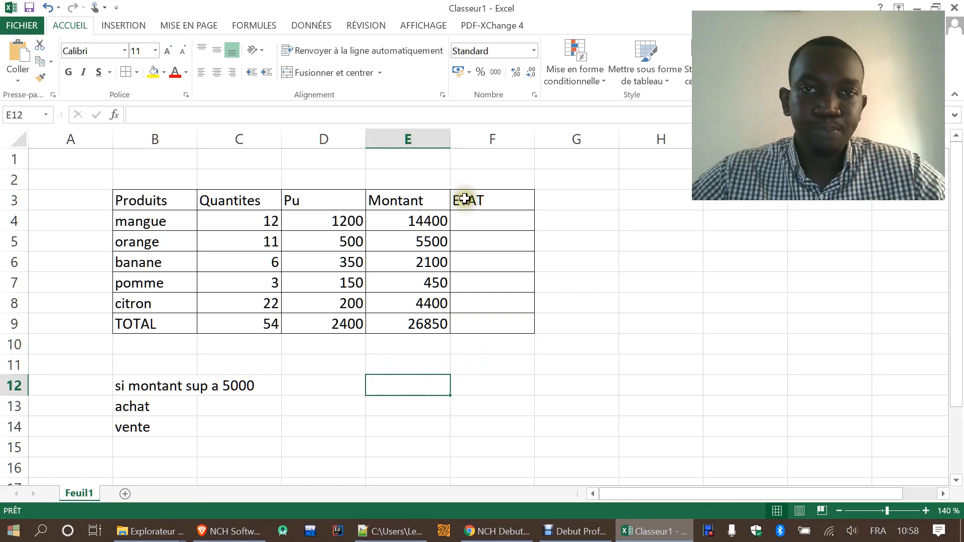
# Insert the SI function in cell F4 of the ETAT column, choosing it from the list of all functions
pyautogui.click(471, 216)
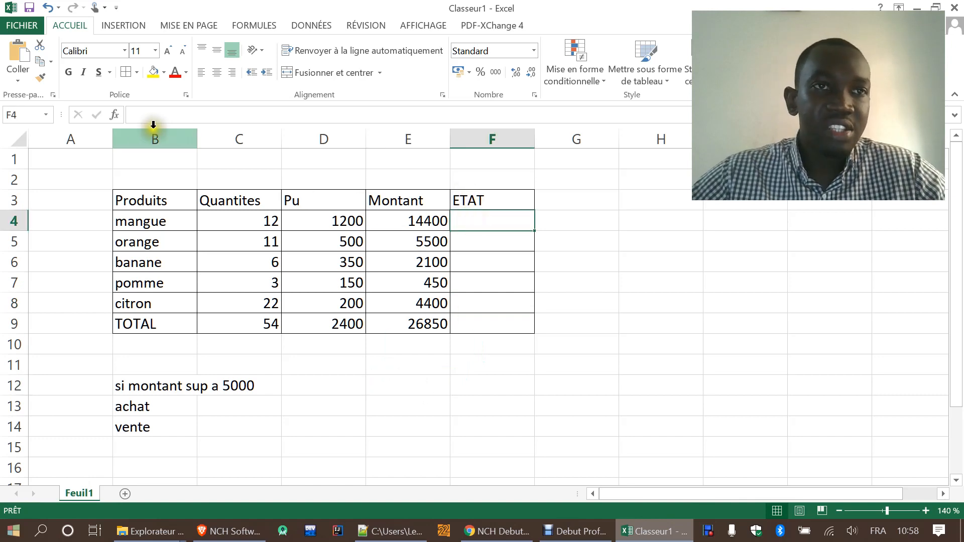
pyautogui.click(114, 114)
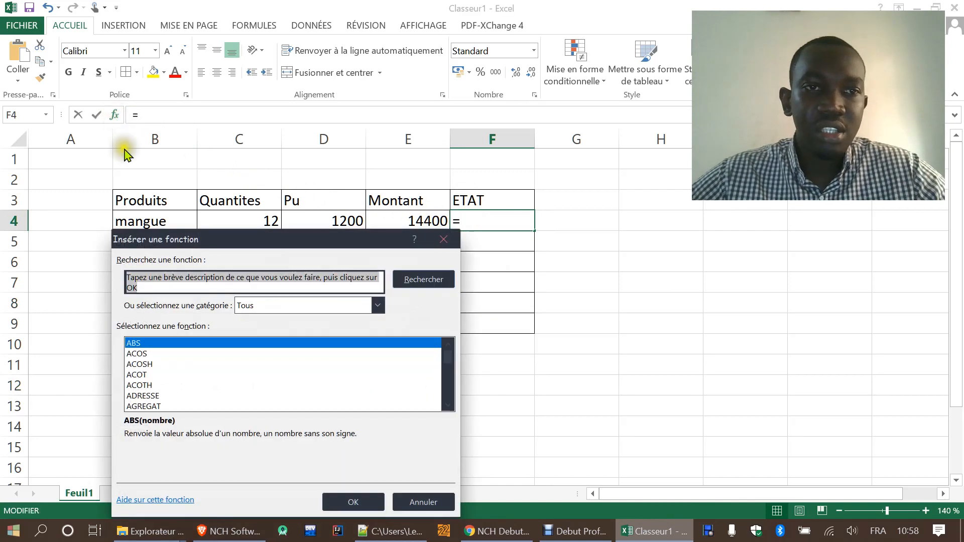
pyautogui.click(133, 385)
pyautogui.press('s')
pyautogui.press('s')
pyautogui.press('s')
pyautogui.press('s')
pyautogui.press('s')
pyautogui.press('s')
pyautogui.press('s')
pyautogui.press('s')
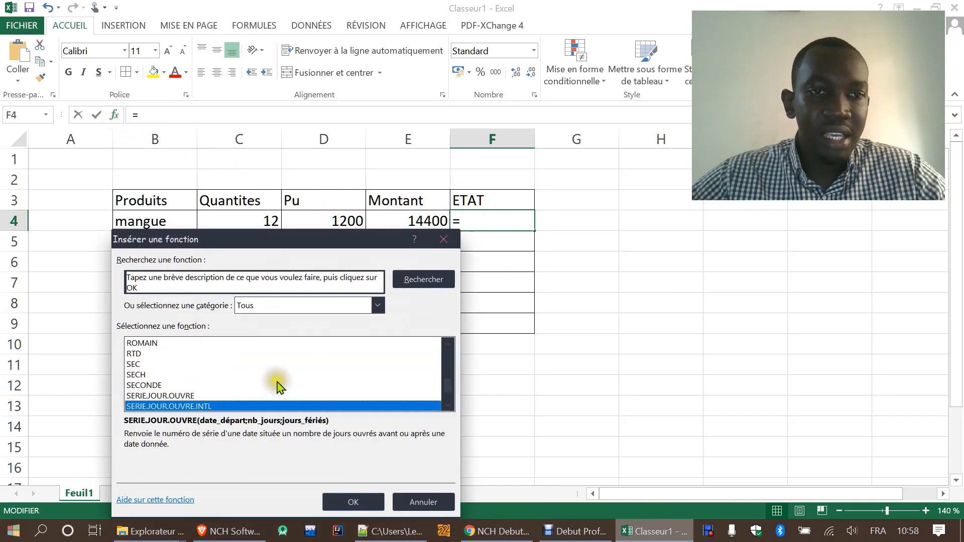
pyautogui.click(155, 396)
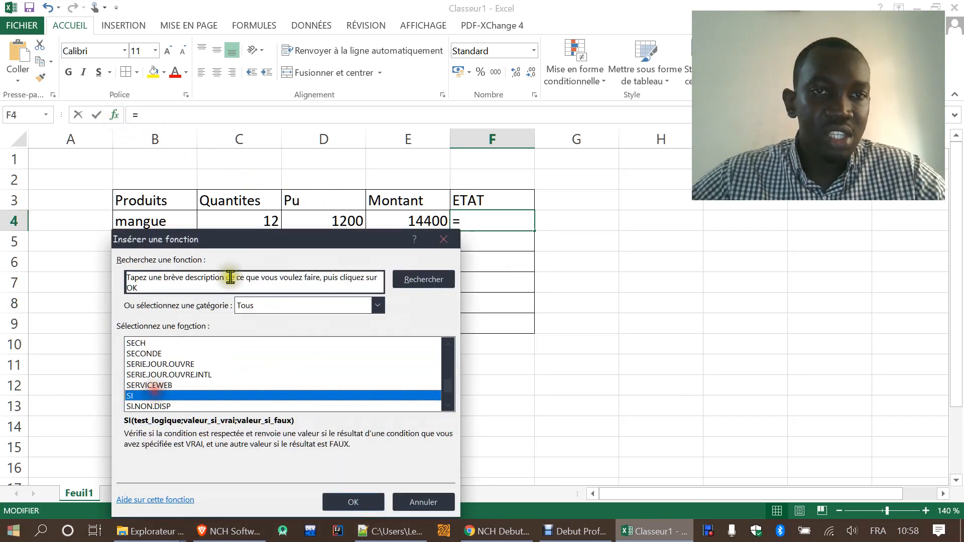
pyautogui.moveTo(234, 245); pyautogui.dragTo(237, 134)
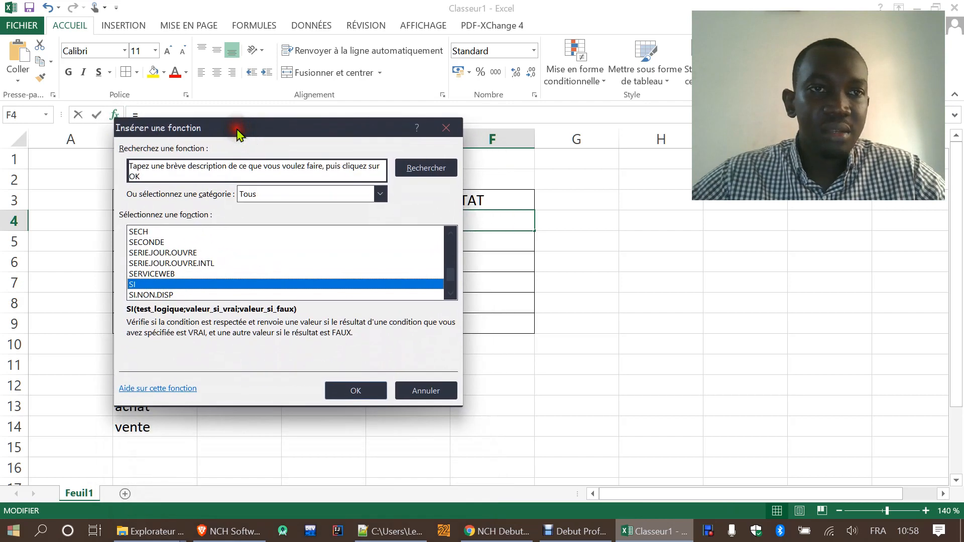
pyautogui.click(354, 392)
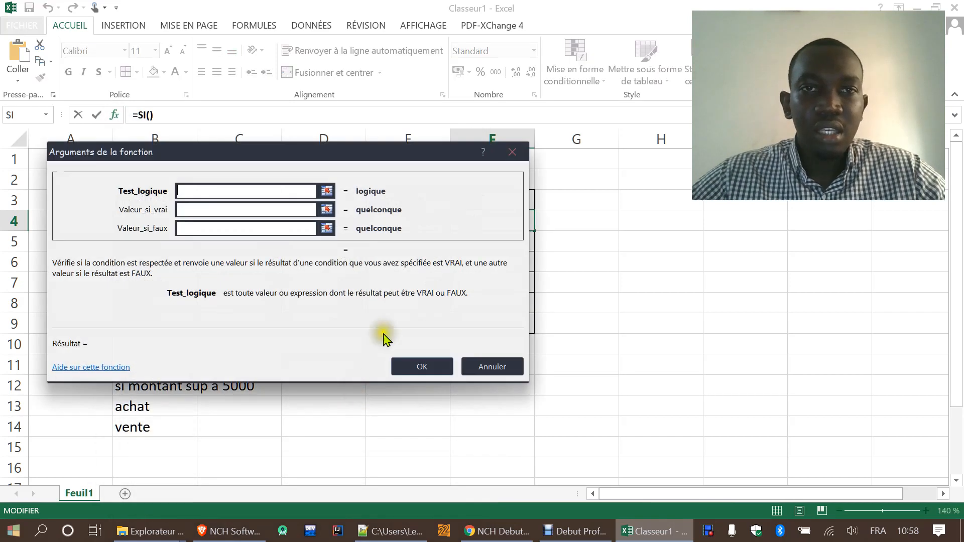
# Switch the keyboard to Anglais (États-Unis) and start the SI function's Test_logique argument with E4>
pyautogui.click(877, 530)
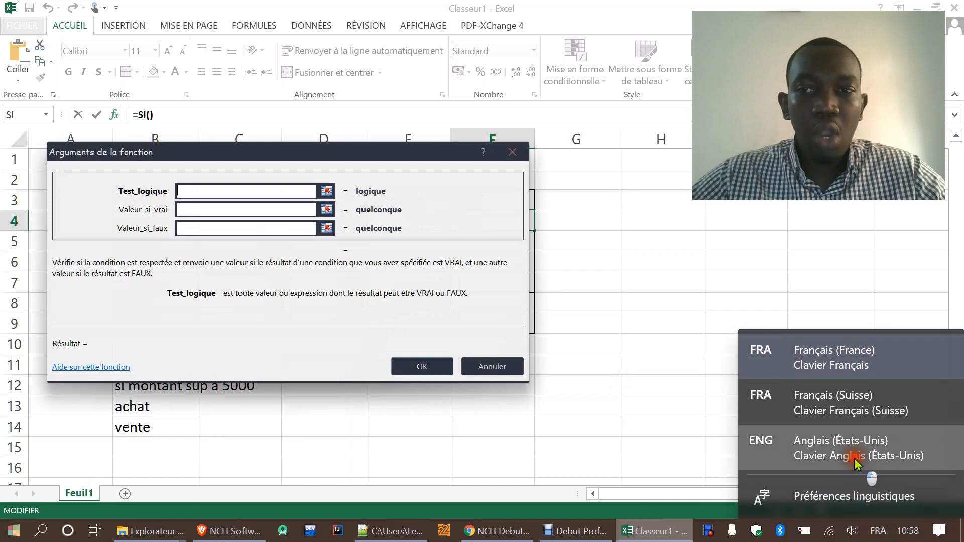
pyautogui.click(854, 459)
pyautogui.moveTo(335, 157); pyautogui.dragTo(466, 242)
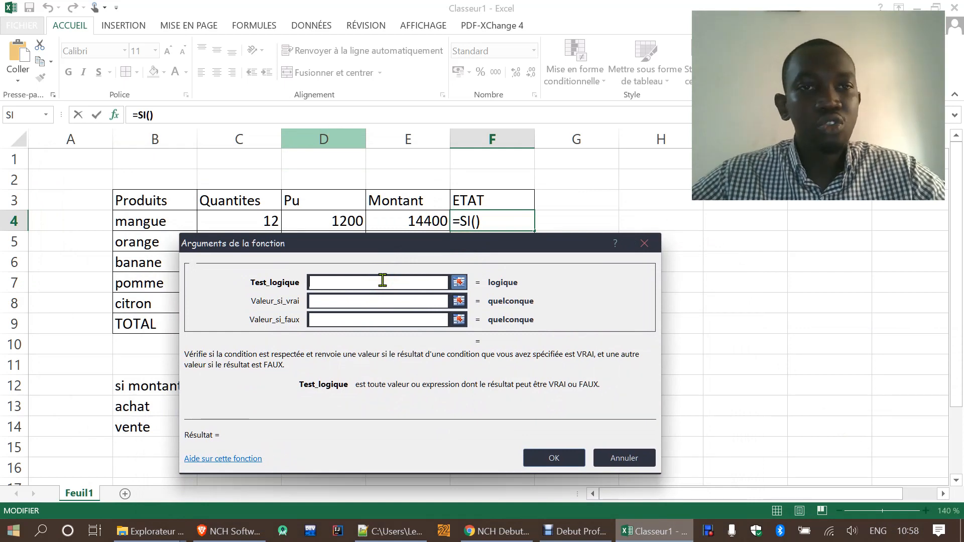
pyautogui.click(367, 300)
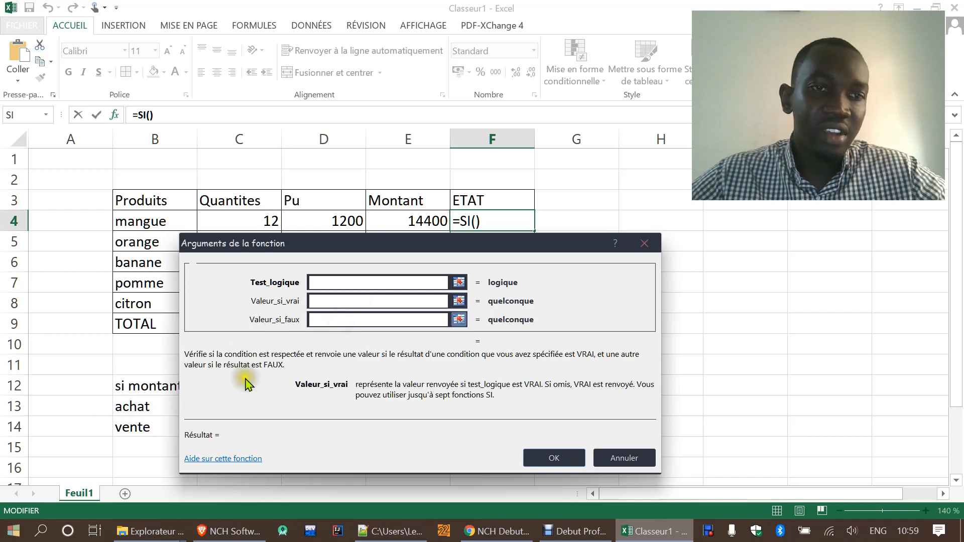
pyautogui.click(352, 282)
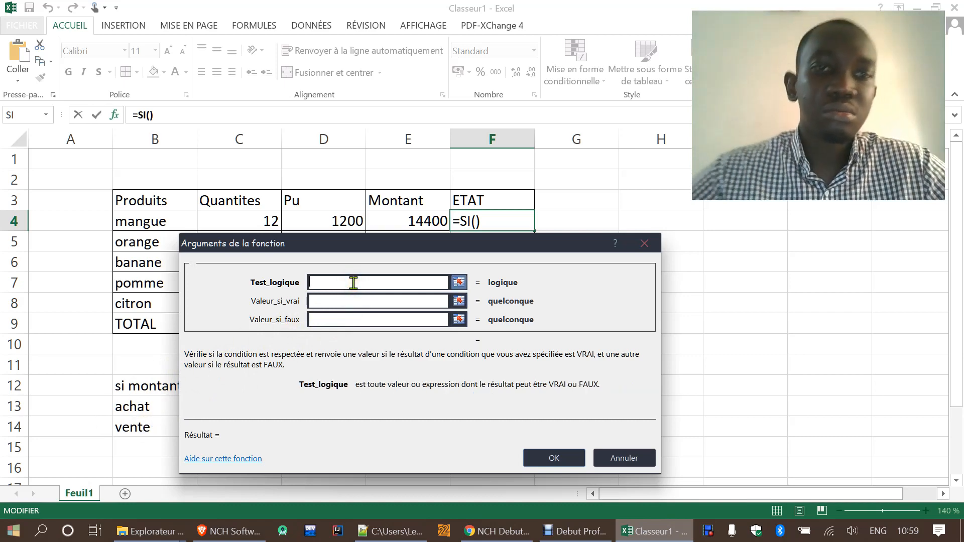
pyautogui.moveTo(374, 247); pyautogui.dragTo(328, 264)
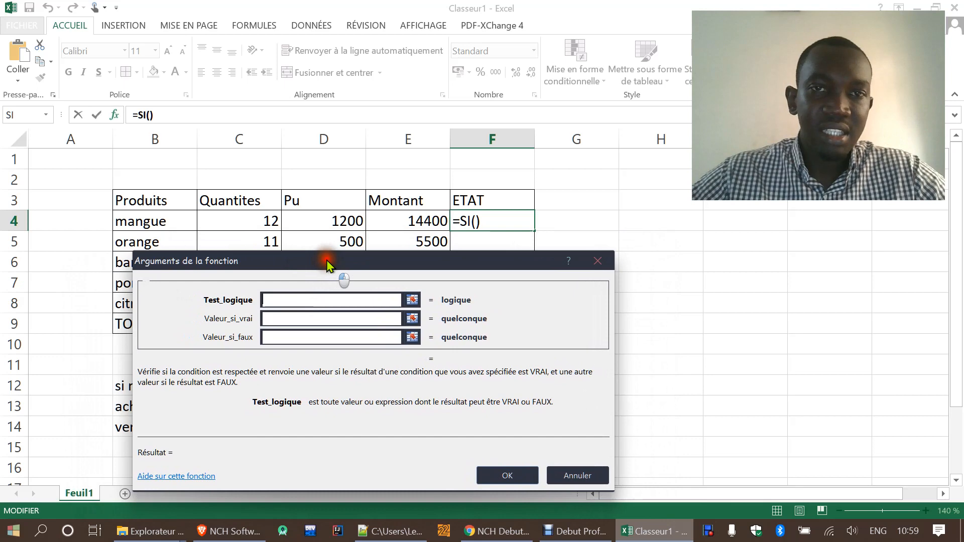
pyautogui.click(403, 217)
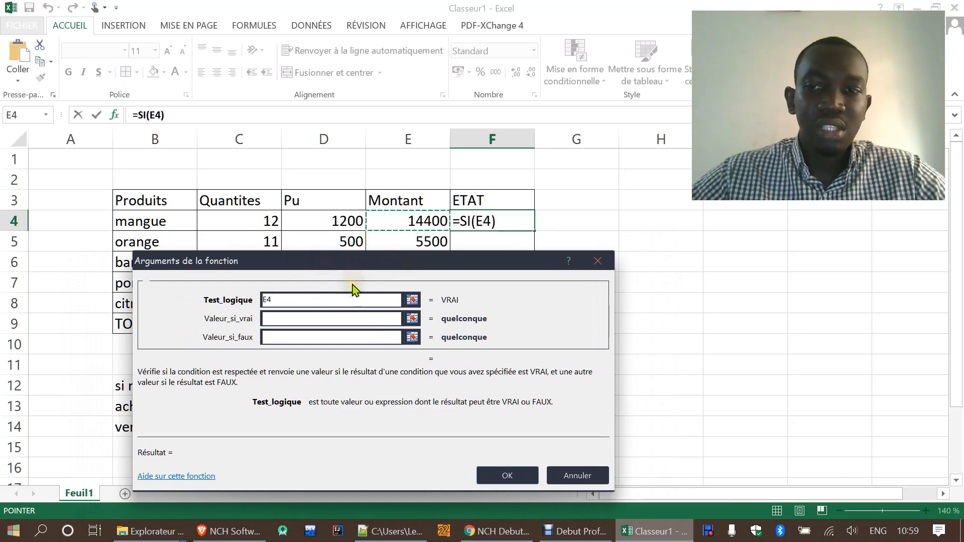
pyautogui.write('>')
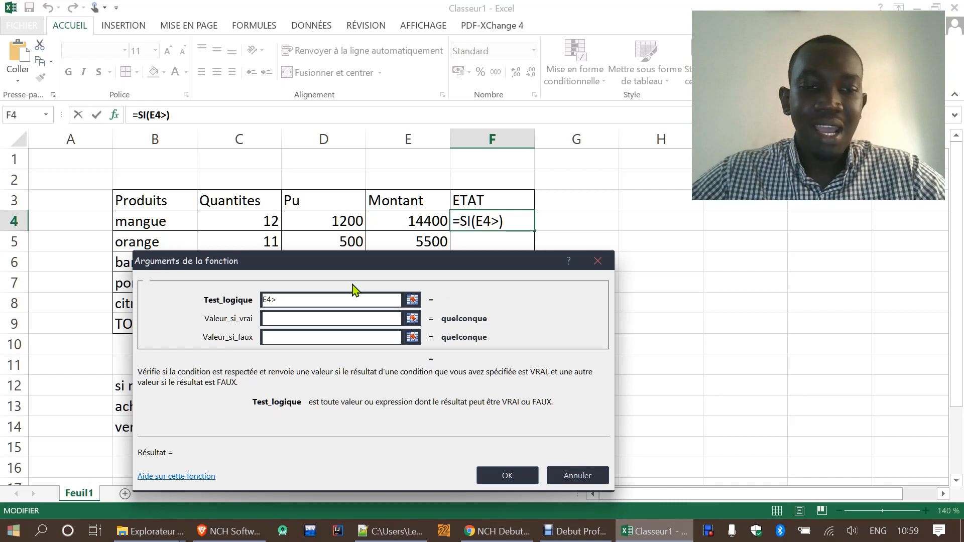
# Switch the keyboard back to Français (France) and complete the Test_logique comparison with 5000
pyautogui.click(878, 531)
pyautogui.click(824, 351)
pyautogui.click(366, 300)
pyautogui.write('5000')
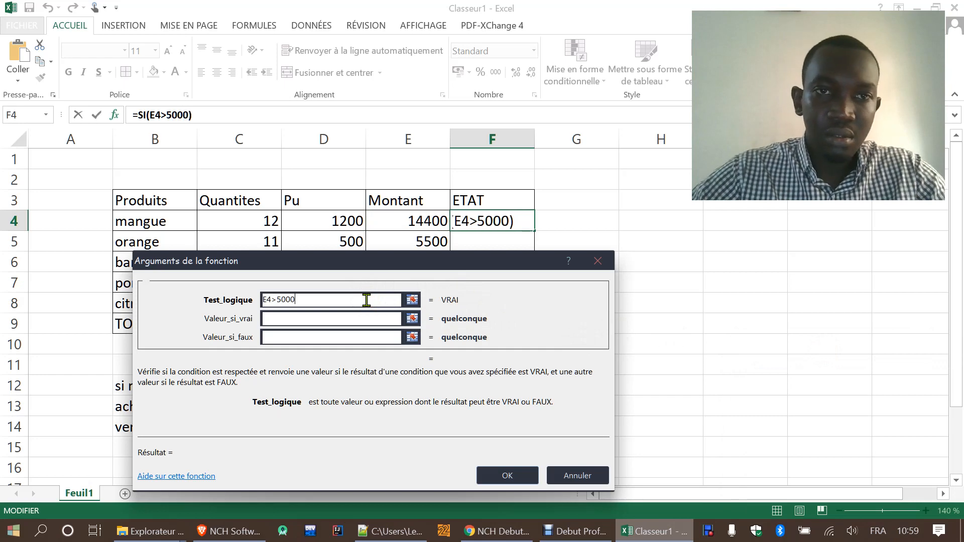
# Set Valeur_si_vrai to Achat and Valeur_si_faux to Vente, and confirm the SI formula in F4
pyautogui.click(360, 320)
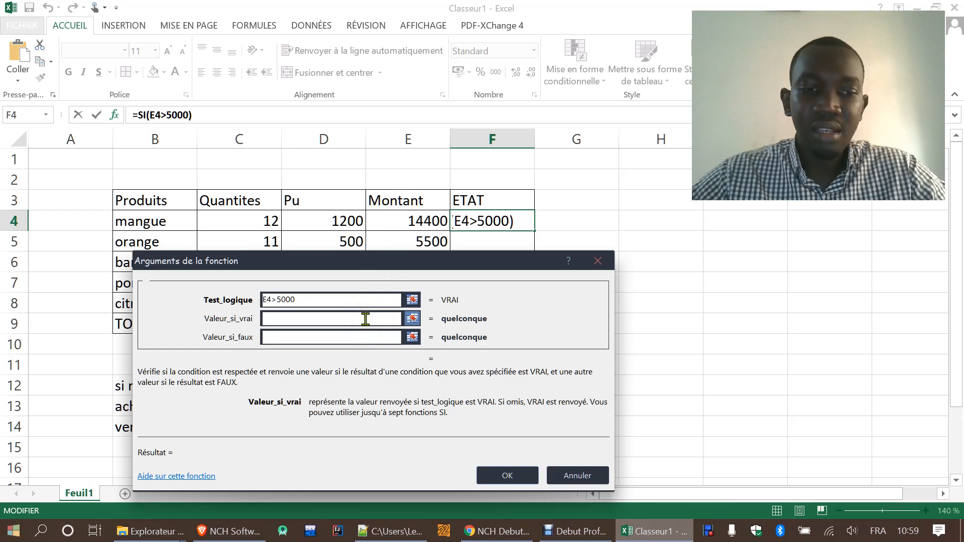
pyautogui.write('Achat')
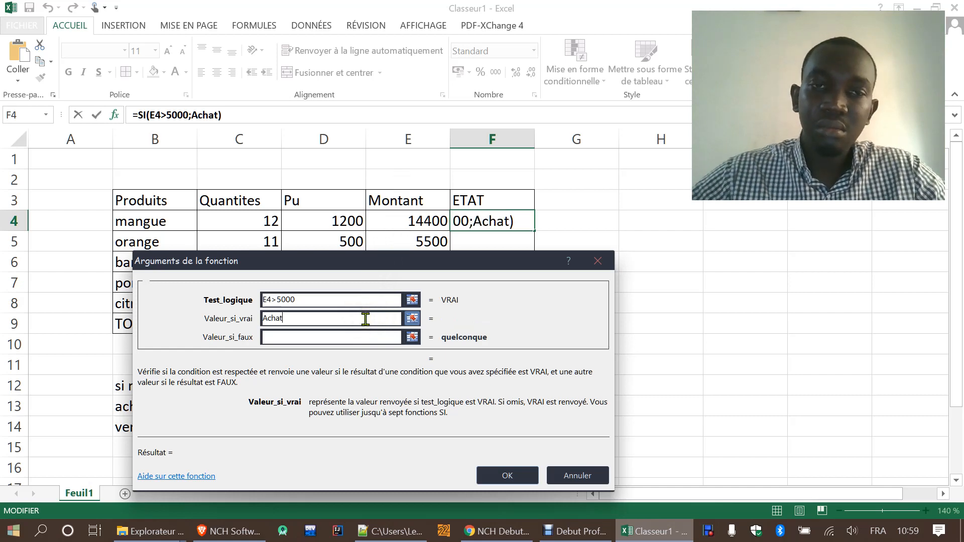
pyautogui.click(356, 342)
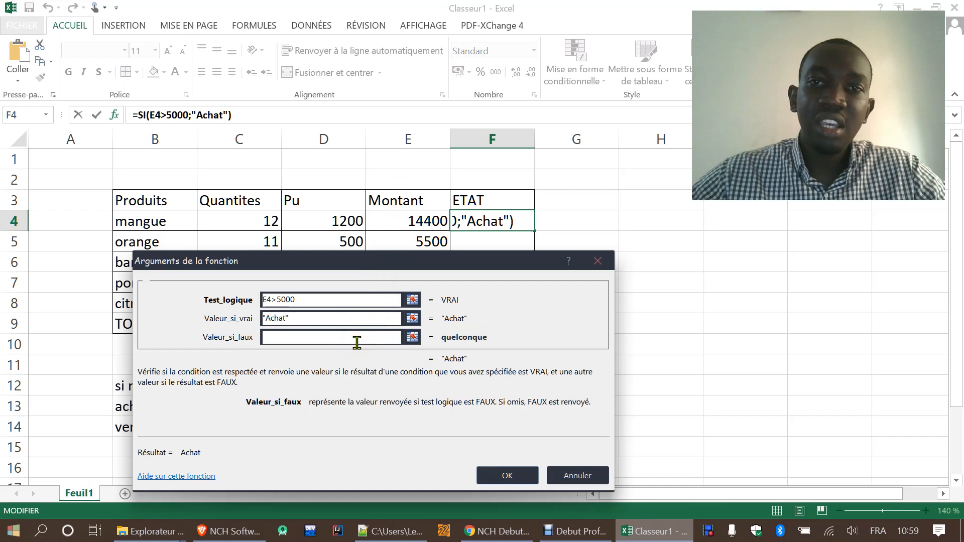
pyautogui.write('Vente')
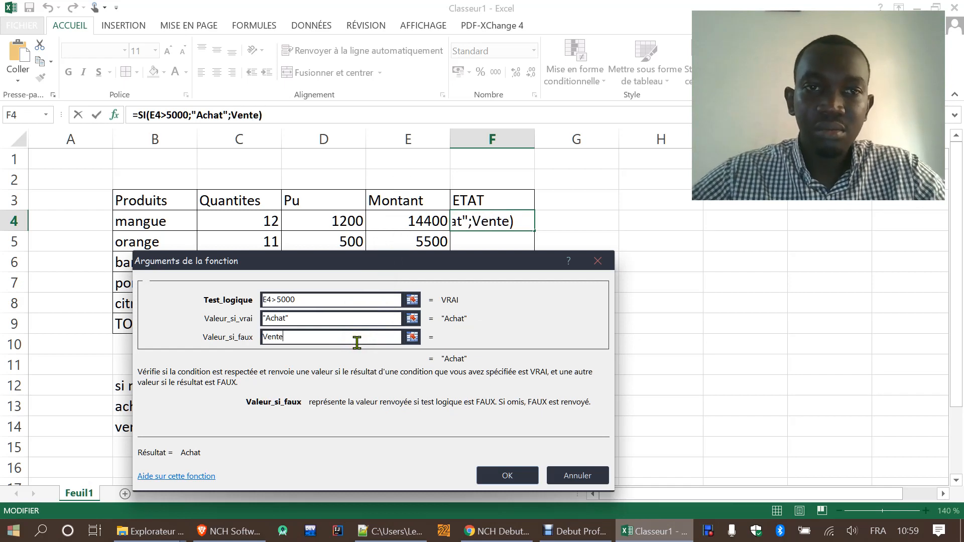
pyautogui.moveTo(351, 263)
pyautogui.mouseDown()
pyautogui.moveTo(297, 224)
pyautogui.moveTo(338, 255)
pyautogui.mouseUp()
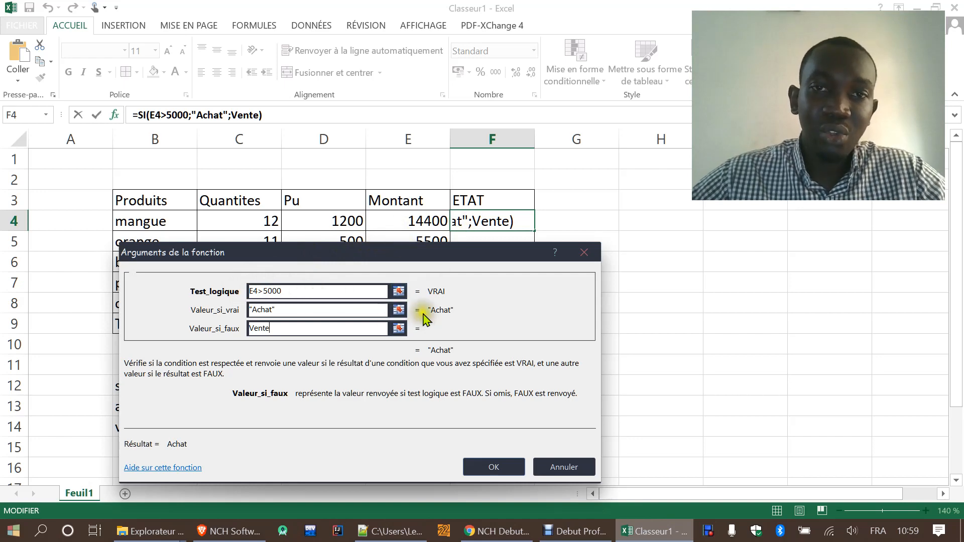
pyautogui.click(488, 472)
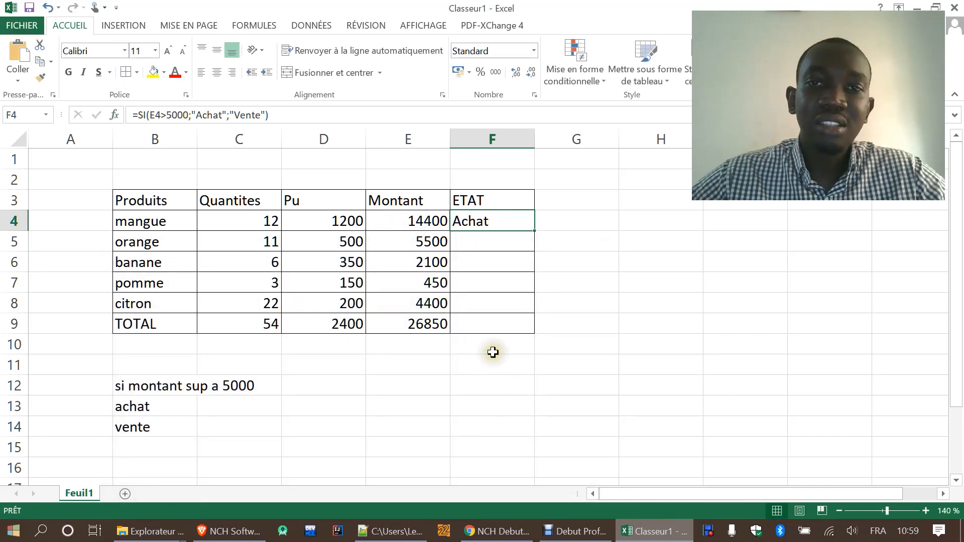
# Fill the SI formula from F4 down to F9 and check the ETAT results against the Montant values
pyautogui.moveTo(533, 231); pyautogui.dragTo(533, 325)
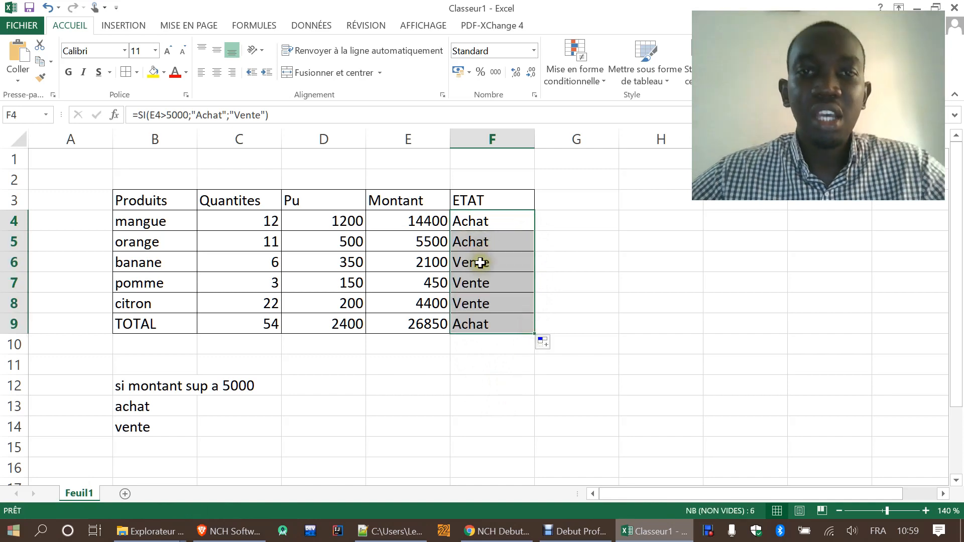
pyautogui.click(402, 239)
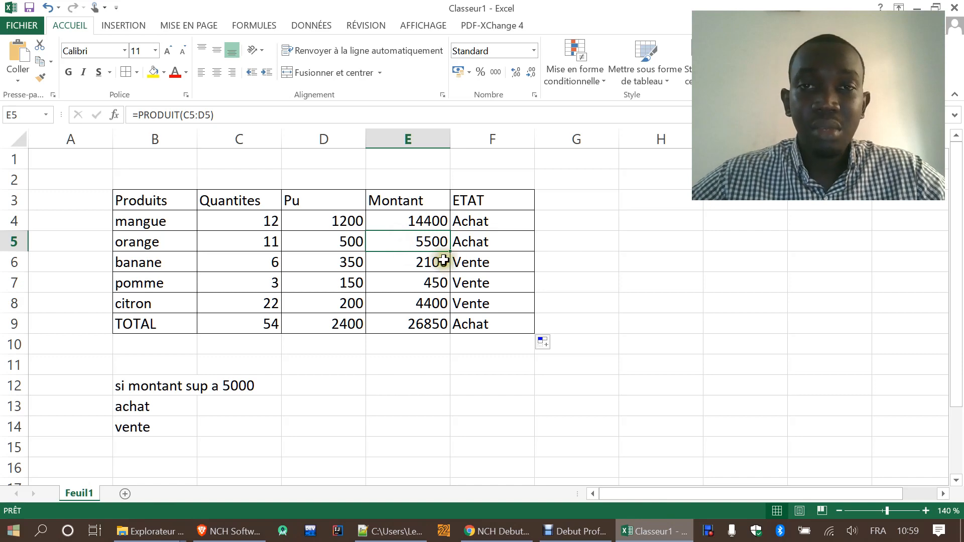
pyautogui.click(473, 265)
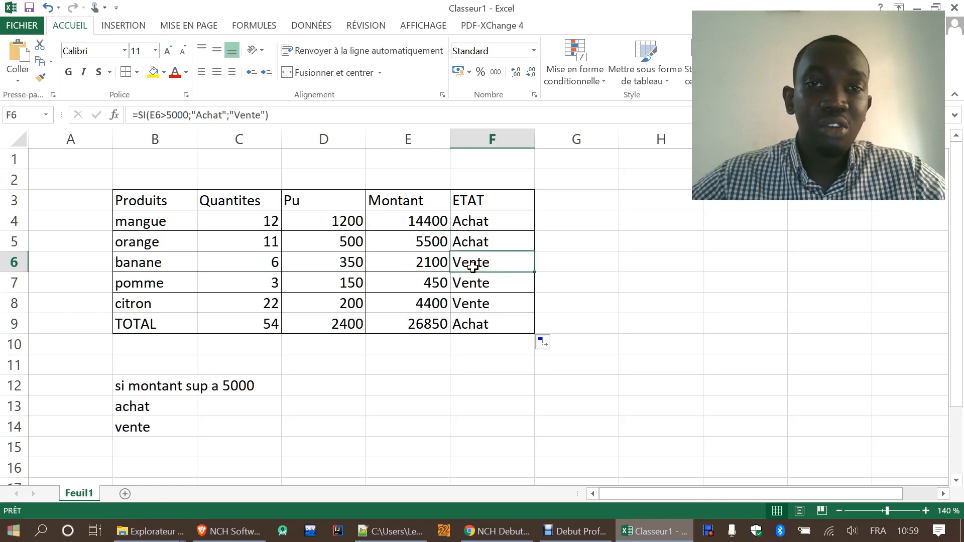
pyautogui.click(430, 282)
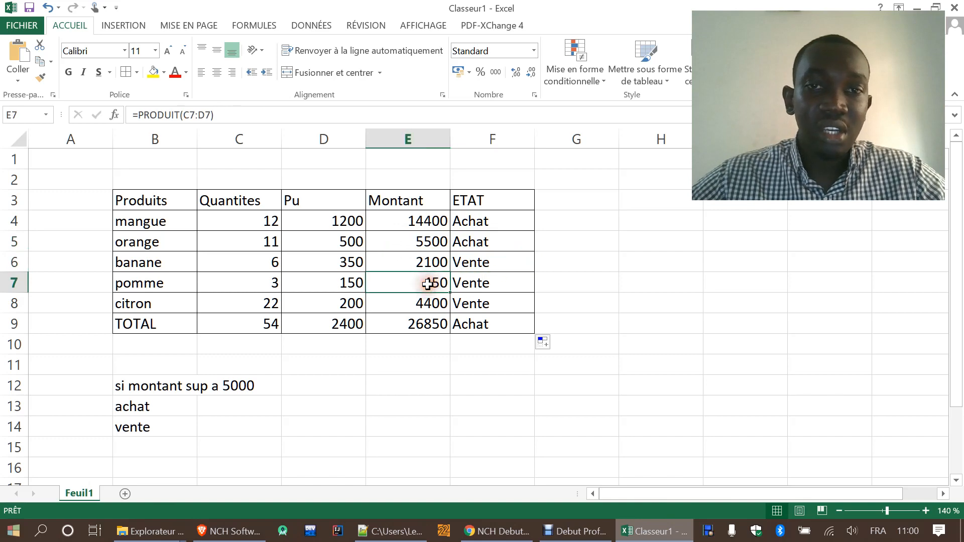
pyautogui.click(483, 285)
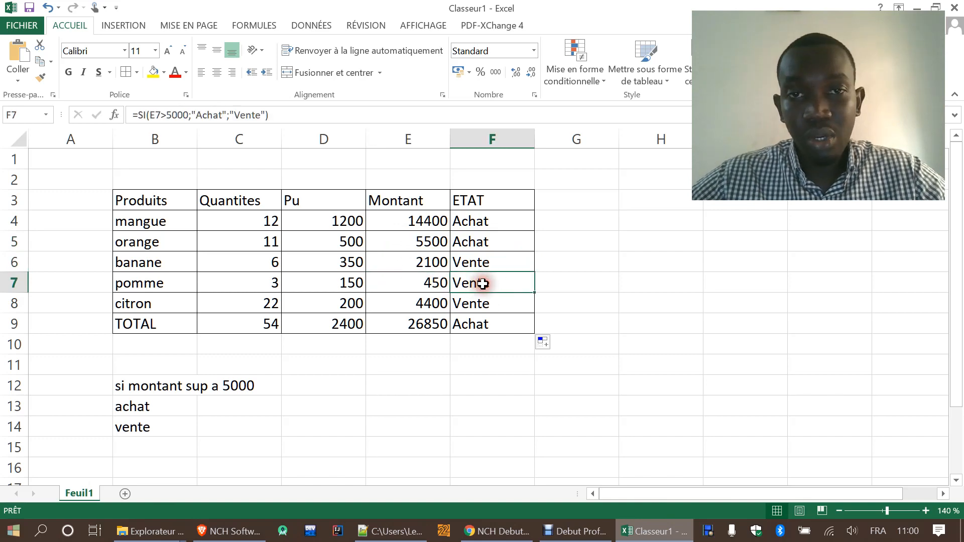
# Compare the Montant and ETAT cells of the citron and TOTAL rows against the 5000 condition
pyautogui.click(426, 305)
pyautogui.click(477, 304)
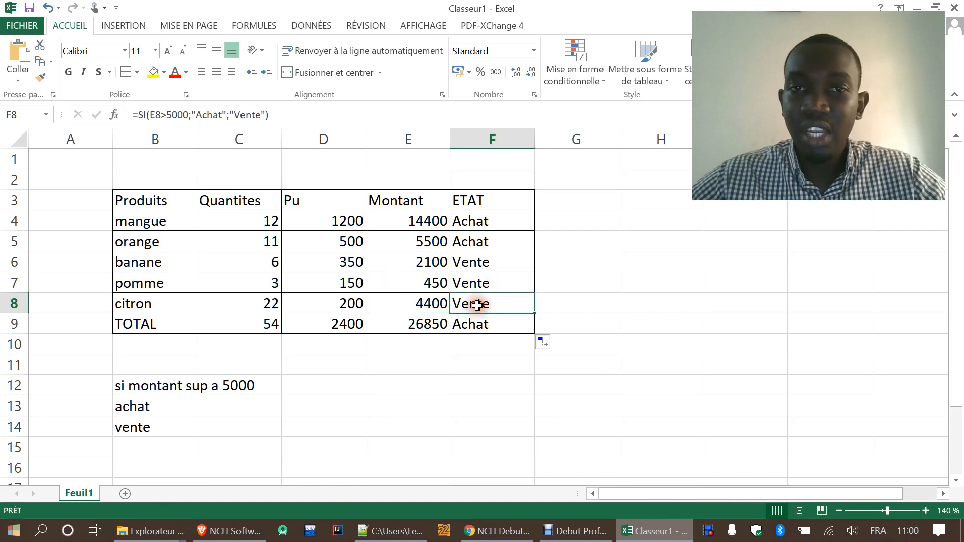
pyautogui.click(426, 324)
pyautogui.click(490, 325)
pyautogui.click(409, 326)
pyautogui.click(503, 327)
pyautogui.click(428, 329)
pyautogui.click(486, 329)
pyautogui.click(430, 329)
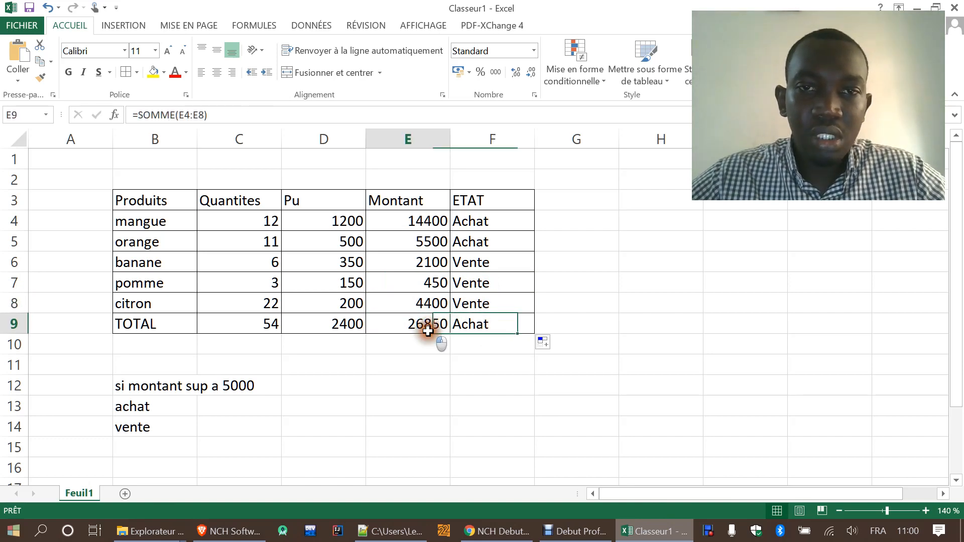
pyautogui.click(484, 331)
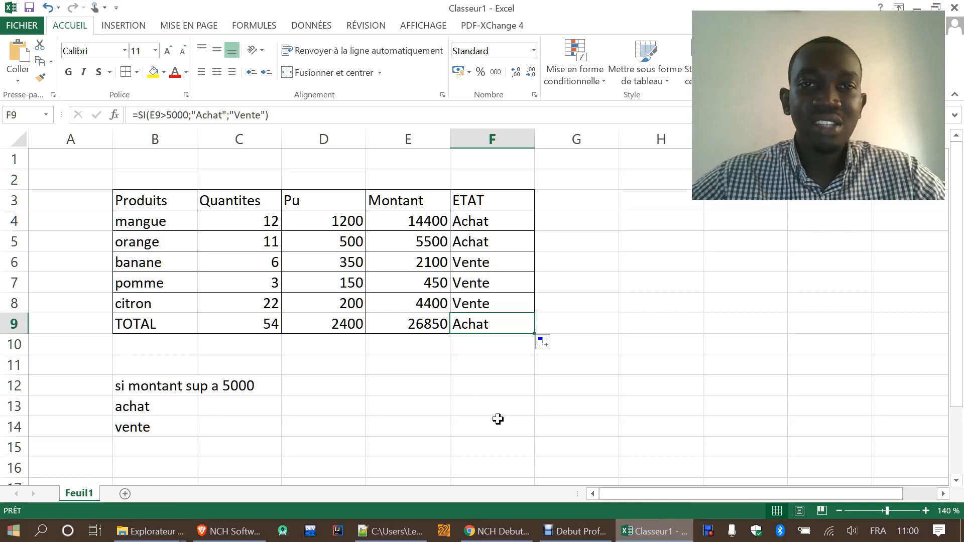
# Review the PRODUIT formula in E4, the SOMME formula in C9 and the SI formula in F4
pyautogui.click(408, 222)
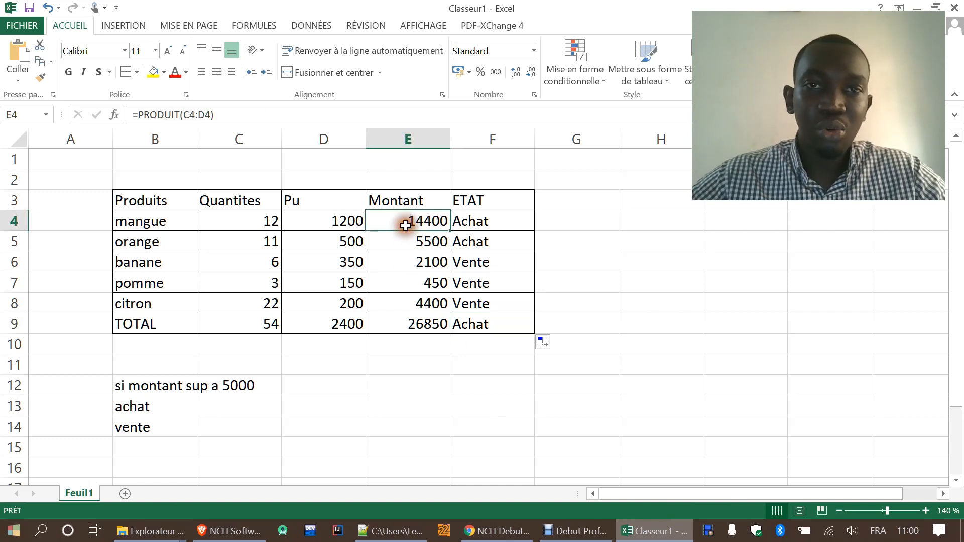
pyautogui.click(216, 329)
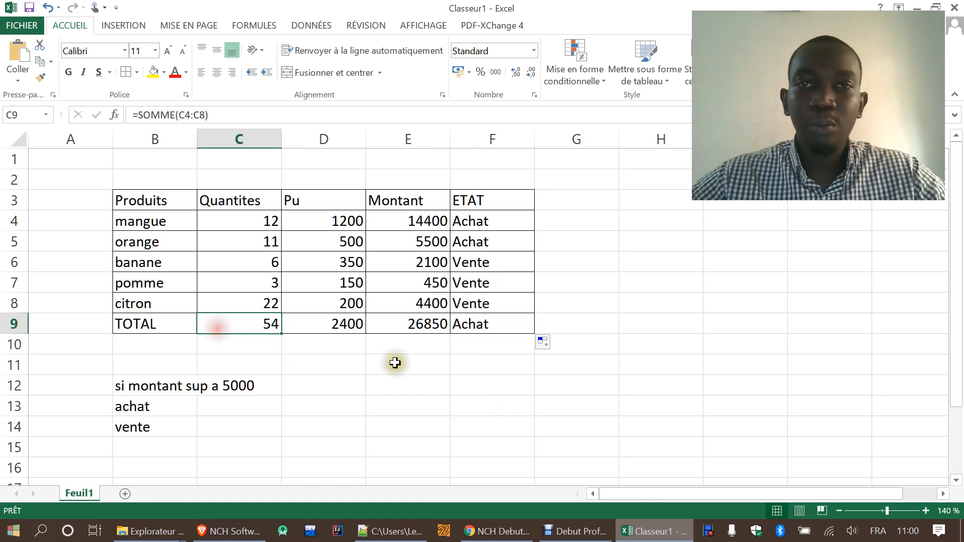
pyautogui.click(496, 223)
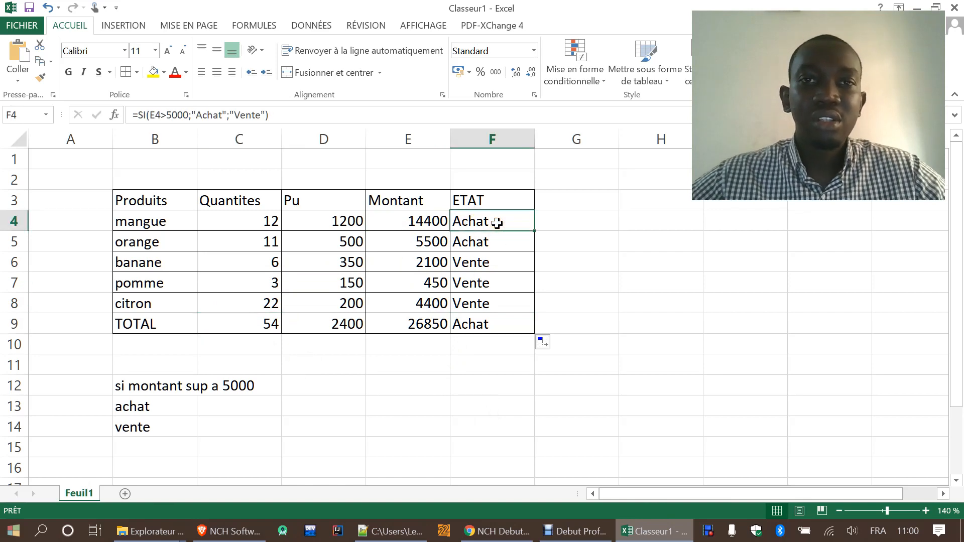